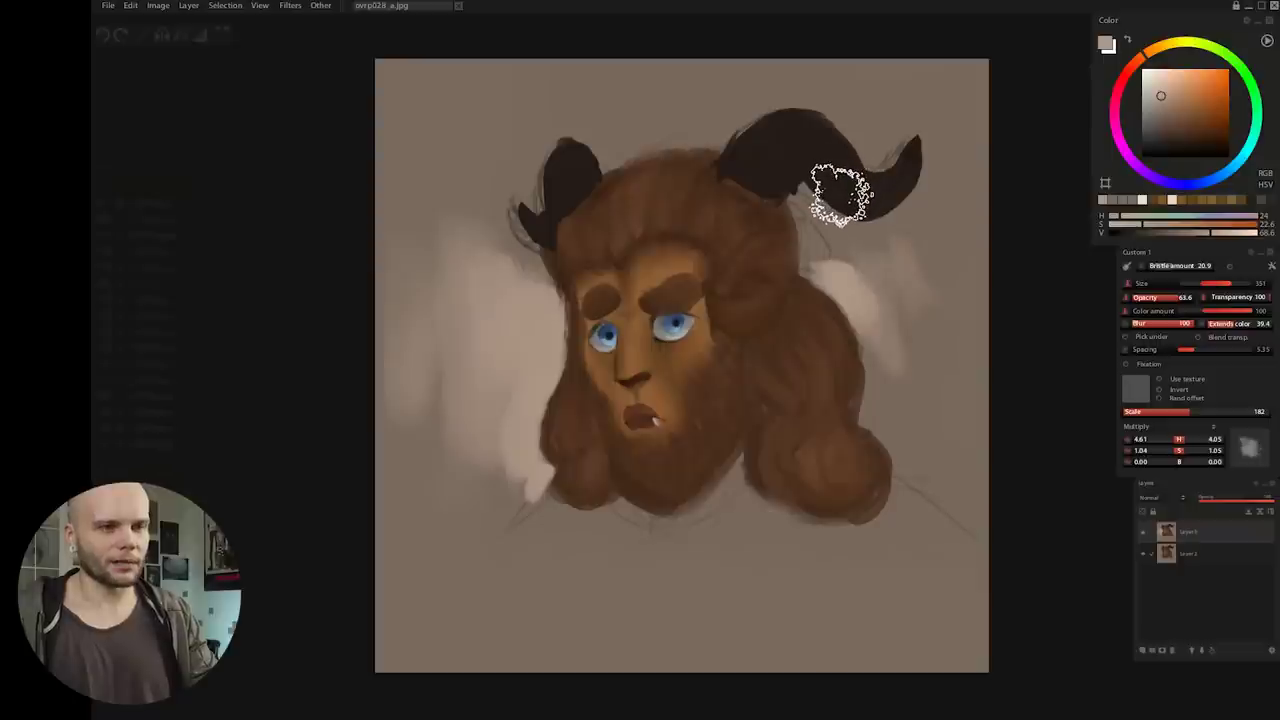
Step: Draw a white centre line down the face, redoing its section over the front hair roll
left_click_drag(843, 200, 843, 201)
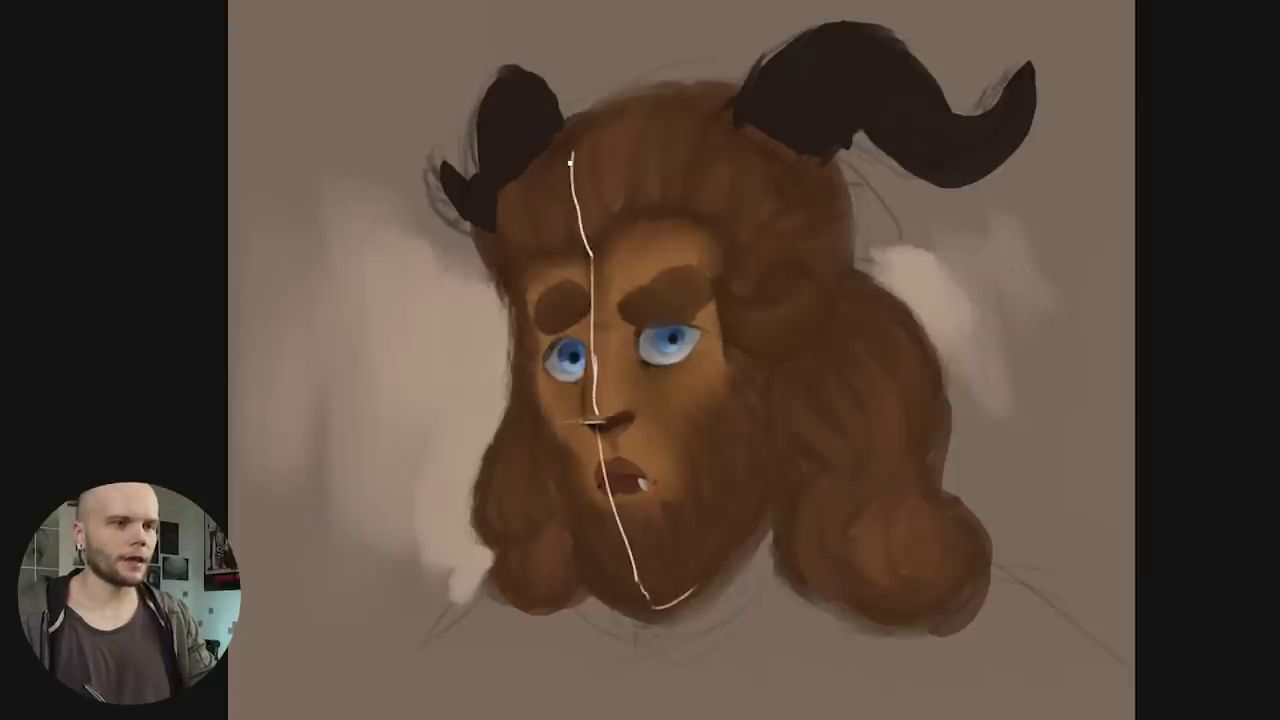
key("ctrl+z")
mouse_move(591, 262)
left_mouse_down()
mouse_move(559, 158)
mouse_move(558, 176)
mouse_move(634, 88)
left_mouse_up()
key("ctrl+z")
left_click_drag(566, 158, 590, 252)
Step: Draw white contour lines along the top of the front hair roll and around the crown between the horns
mouse_move(577, 142)
left_mouse_down()
mouse_move(638, 90)
mouse_move(685, 76)
left_mouse_up()
left_click_drag(515, 179, 631, 141)
left_click_drag(610, 137, 708, 115)
left_click_drag(676, 128, 743, 157)
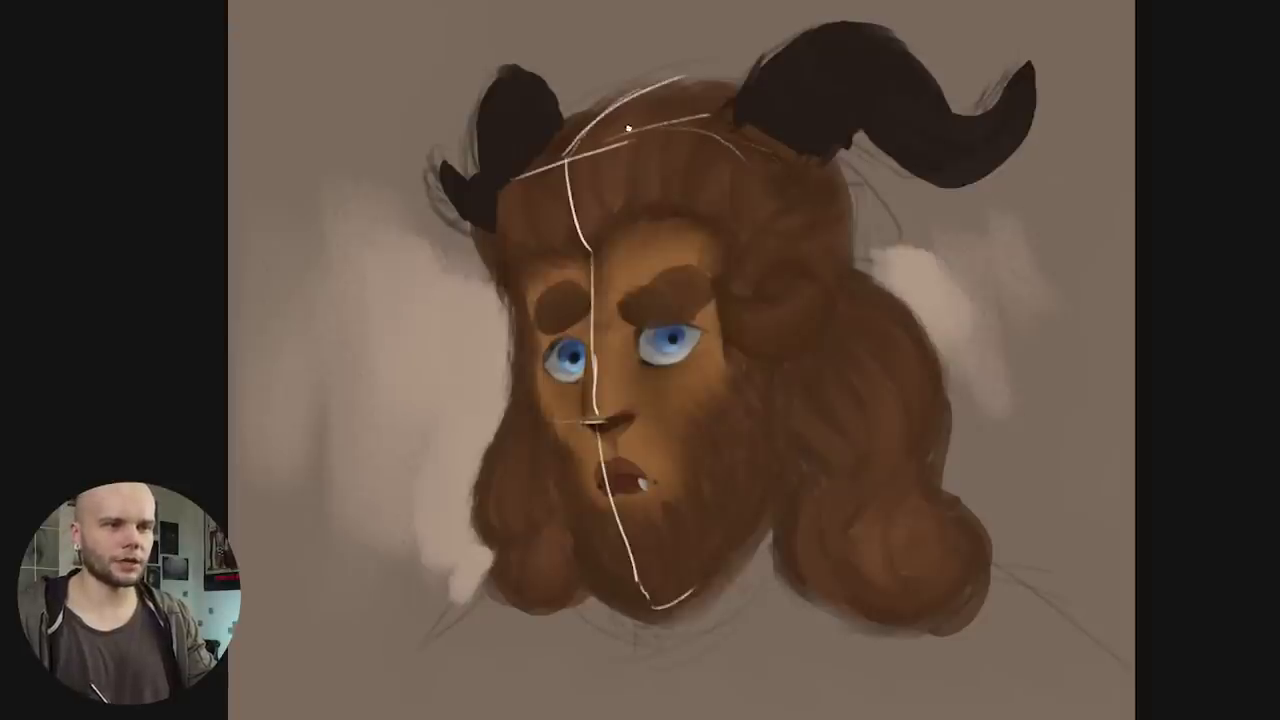
left_click_drag(592, 106, 740, 83)
left_click_drag(645, 89, 718, 84)
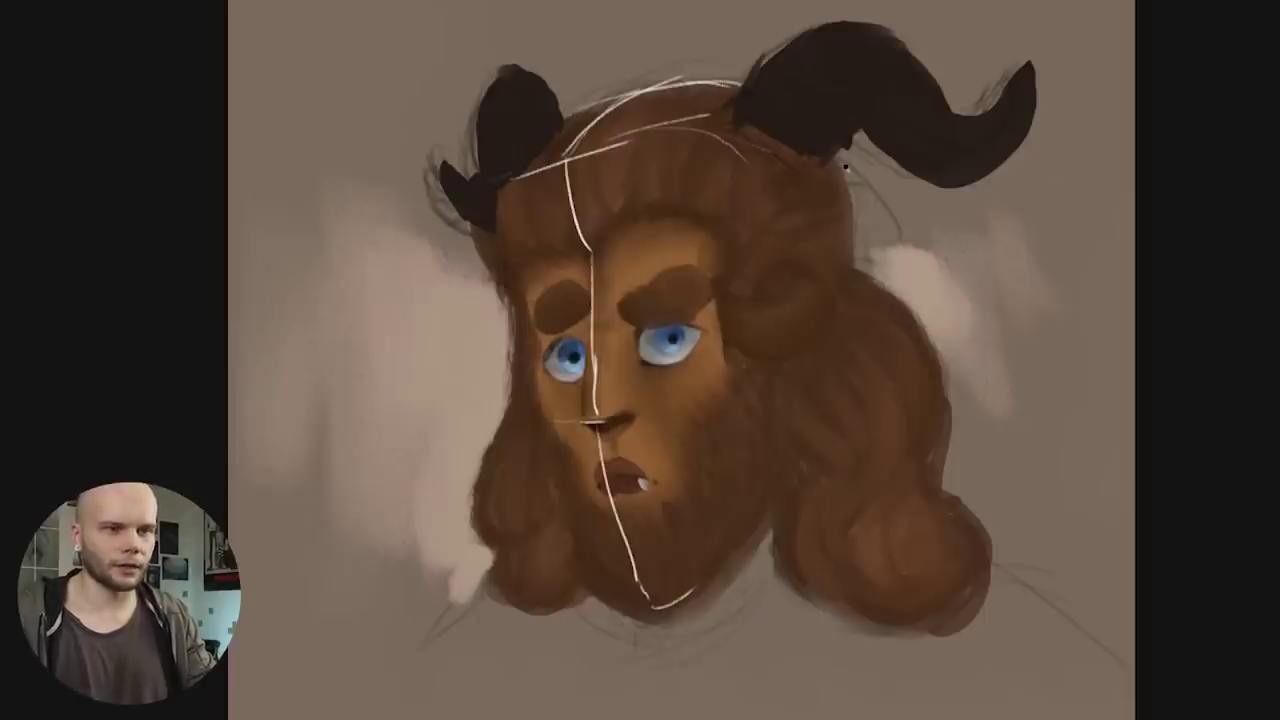
Step: Mark the outer edge of the hair below the larger horn with thick white strokes
left_click_drag(865, 223, 873, 268)
key("ctrl+z")
left_click_drag(839, 163, 874, 246)
left_click_drag(839, 163, 870, 248)
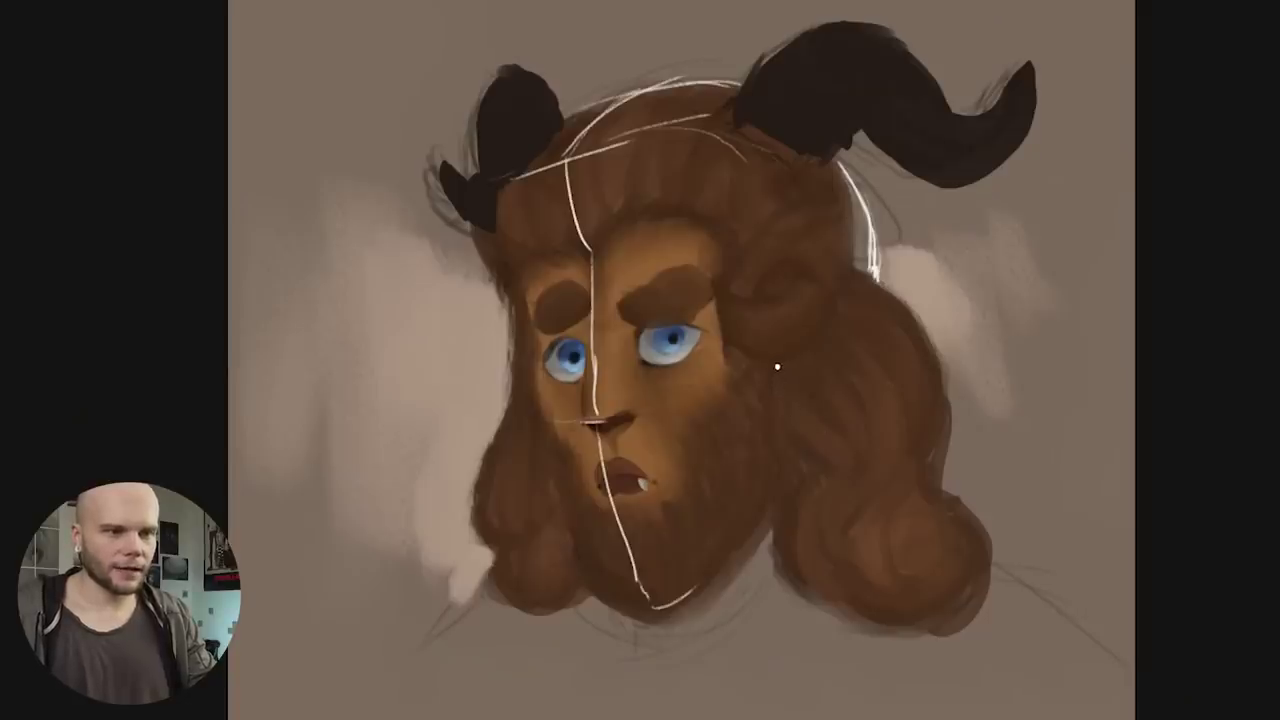
Step: Wrap the middle lock of hair on the near side in white crossing contour lines
mouse_move(773, 361)
left_mouse_down()
mouse_move(819, 447)
mouse_move(822, 482)
mouse_move(775, 410)
mouse_move(796, 436)
mouse_move(932, 420)
mouse_move(937, 365)
left_mouse_up()
mouse_move(790, 417)
left_mouse_down()
mouse_move(886, 364)
mouse_move(909, 316)
left_mouse_up()
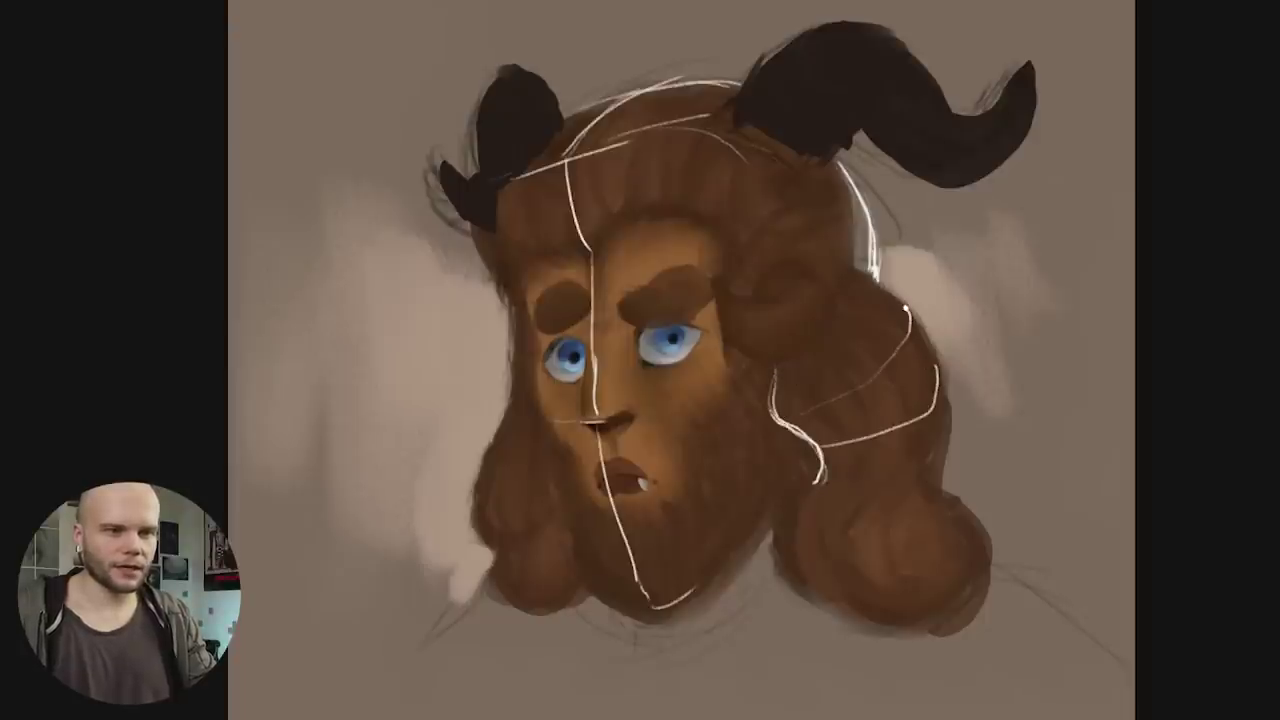
mouse_move(778, 368)
left_mouse_down()
mouse_move(813, 357)
mouse_move(829, 375)
mouse_move(863, 309)
mouse_move(940, 392)
mouse_move(928, 433)
left_mouse_up()
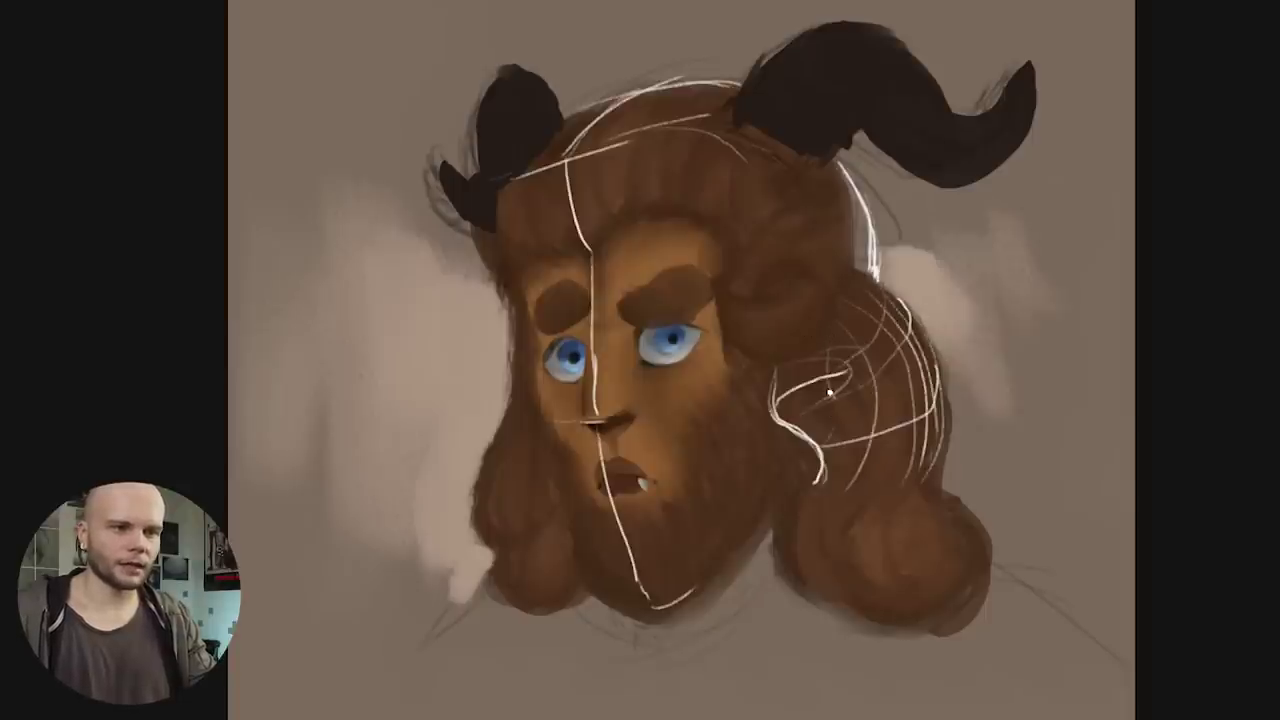
left_click_drag(797, 357, 798, 418)
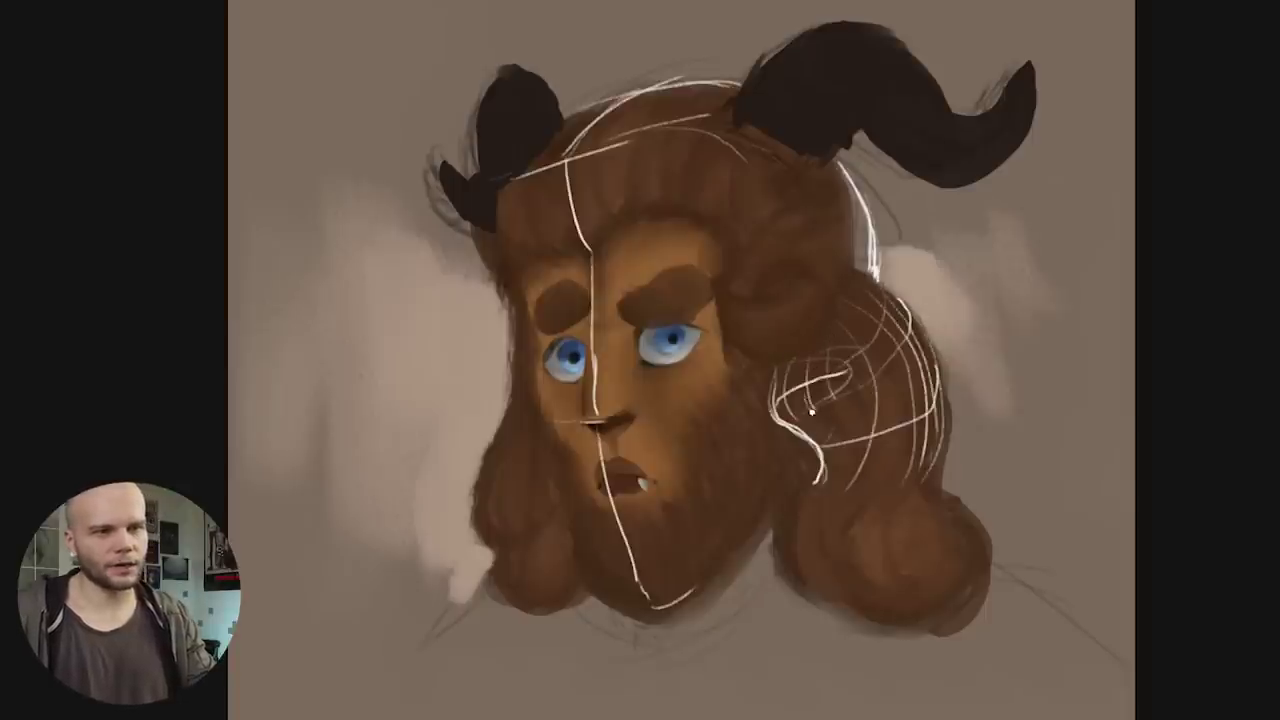
left_click_drag(846, 345, 836, 408)
Step: Cover the large lowest curl on the near side and its inner fold with a white contour grid
mouse_move(803, 535)
left_mouse_down()
mouse_move(866, 522)
mouse_move(851, 518)
left_mouse_up()
left_click_drag(932, 476, 800, 505)
mouse_move(920, 515)
left_mouse_down()
mouse_move(858, 575)
mouse_move(876, 610)
left_mouse_up()
left_click_drag(976, 510, 920, 600)
mouse_move(966, 532)
left_mouse_down()
mouse_move(933, 598)
mouse_move(887, 612)
left_mouse_up()
left_click_drag(886, 560, 847, 619)
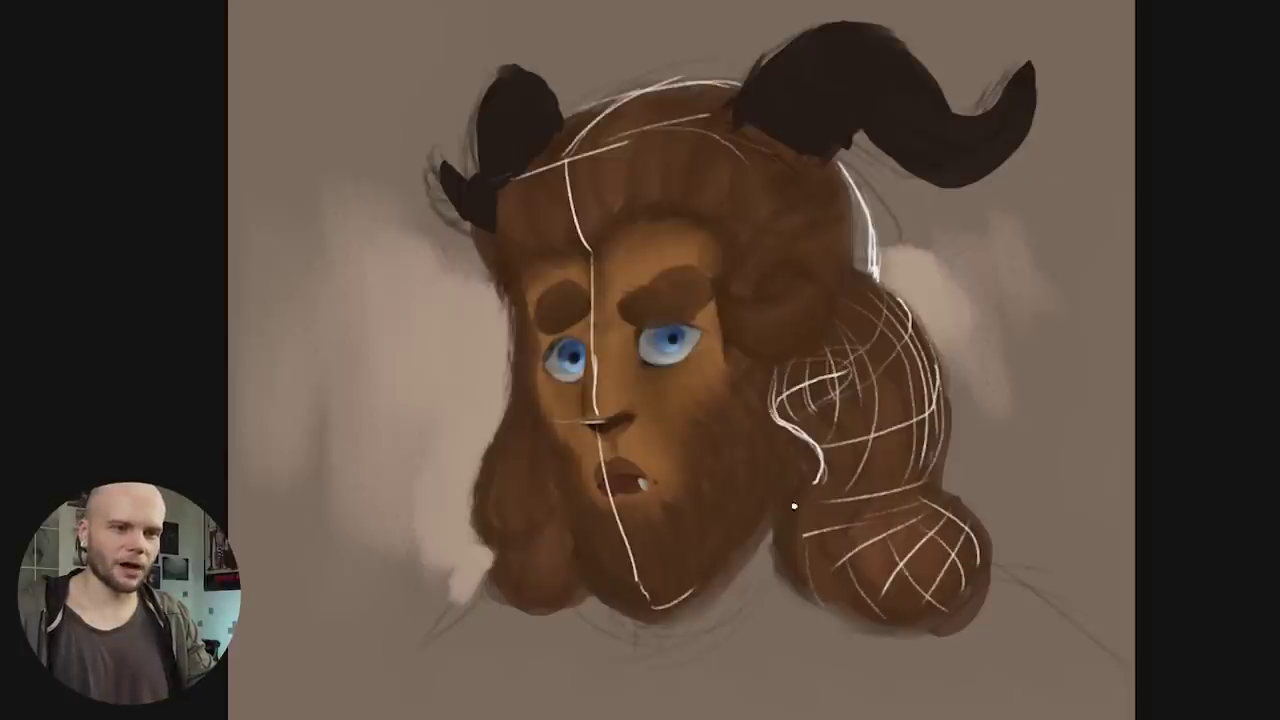
mouse_move(995, 508)
left_mouse_down()
mouse_move(940, 491)
mouse_move(922, 614)
left_mouse_up()
left_click_drag(988, 540, 926, 634)
left_click_drag(785, 565, 805, 487)
left_click_drag(778, 535, 794, 449)
left_click_drag(791, 455, 816, 481)
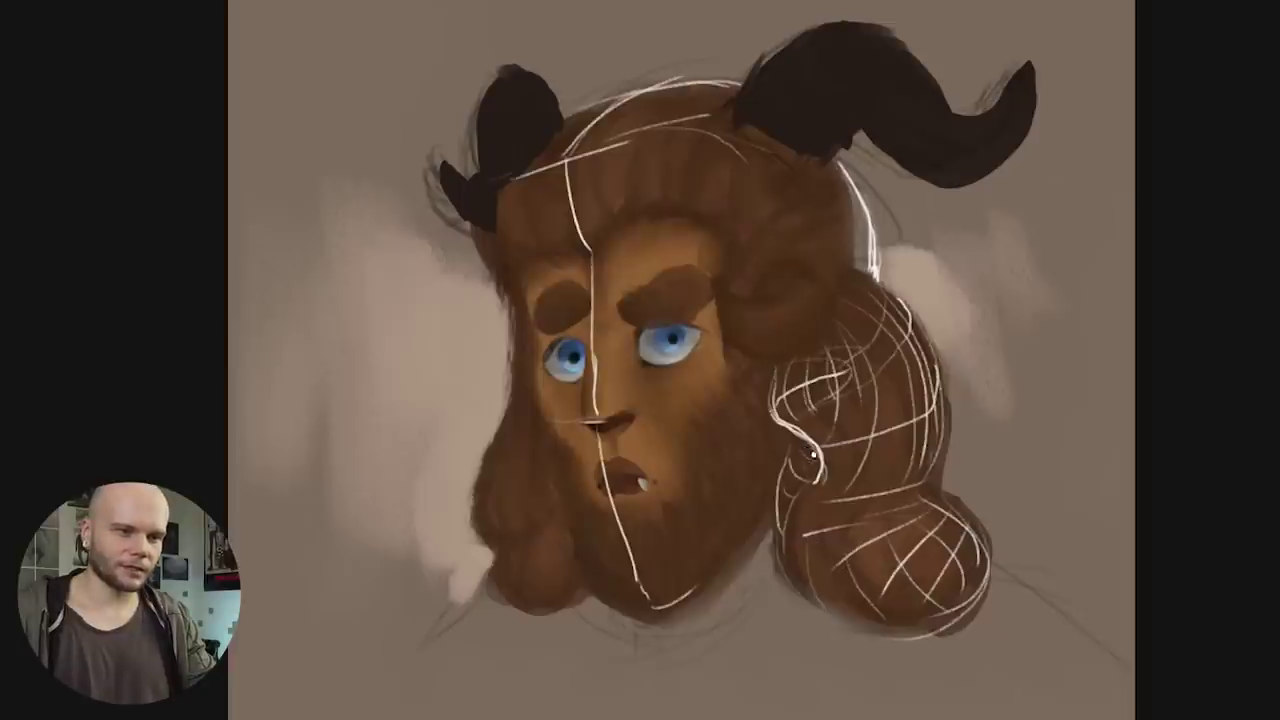
Step: Cover the curls on the far side of the face with a white contour grid
mouse_move(503, 458)
left_mouse_down()
mouse_move(516, 554)
mouse_move(502, 564)
left_mouse_up()
mouse_move(482, 492)
left_mouse_down()
mouse_move(548, 502)
mouse_move(524, 518)
left_mouse_up()
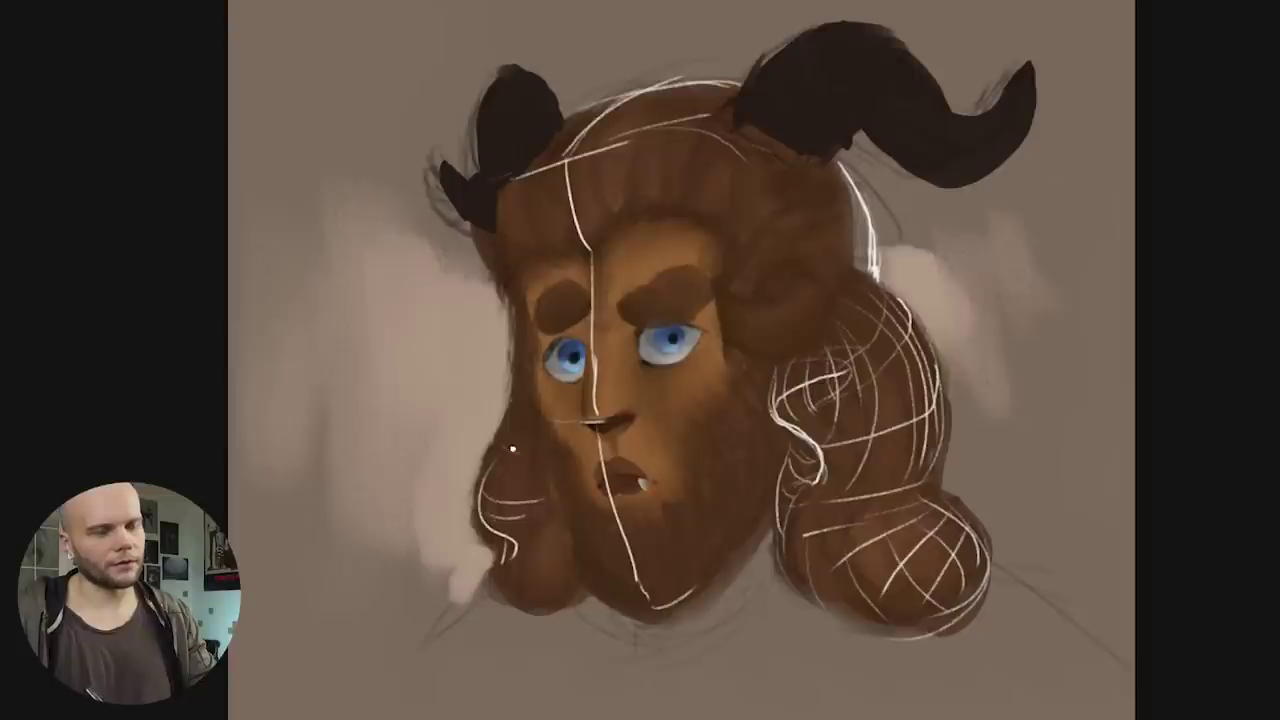
left_click_drag(497, 424, 512, 528)
left_click_drag(502, 546, 540, 610)
left_click_drag(542, 526, 552, 602)
left_click_drag(556, 532, 561, 562)
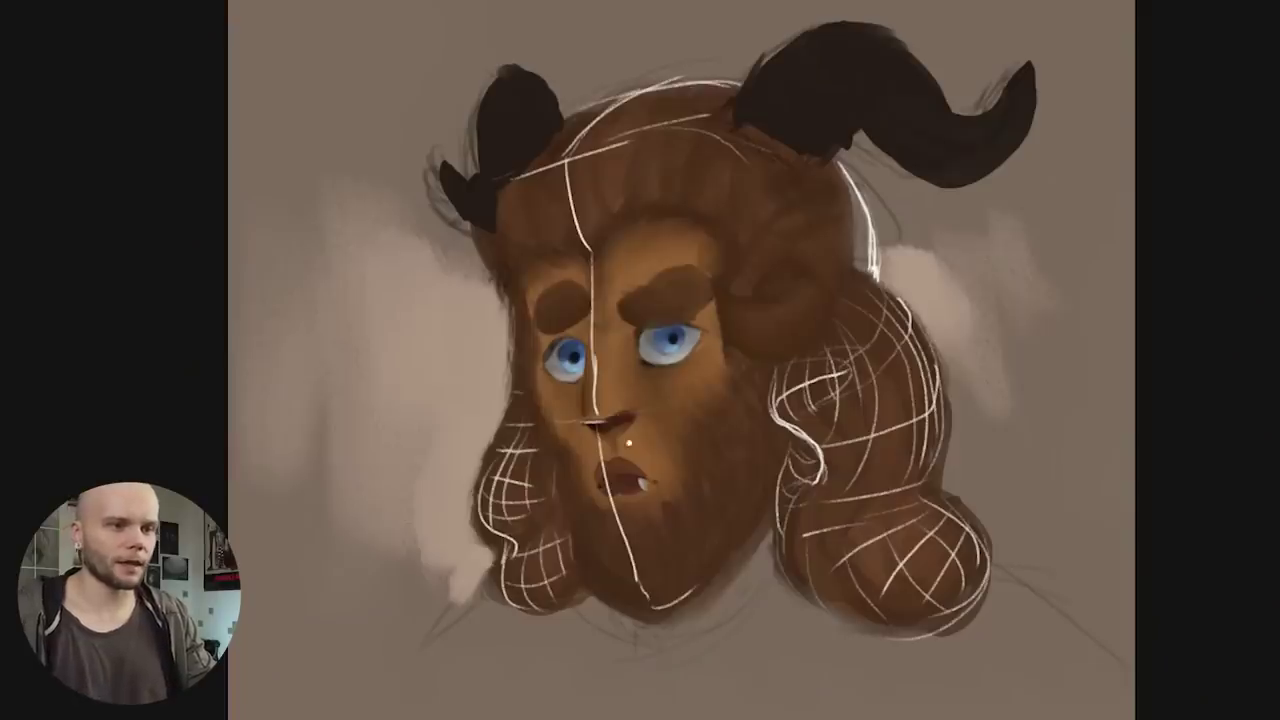
Step: Outline the beard around the mouth and the hairline framing the forehead in white
left_click_drag(656, 436, 703, 522)
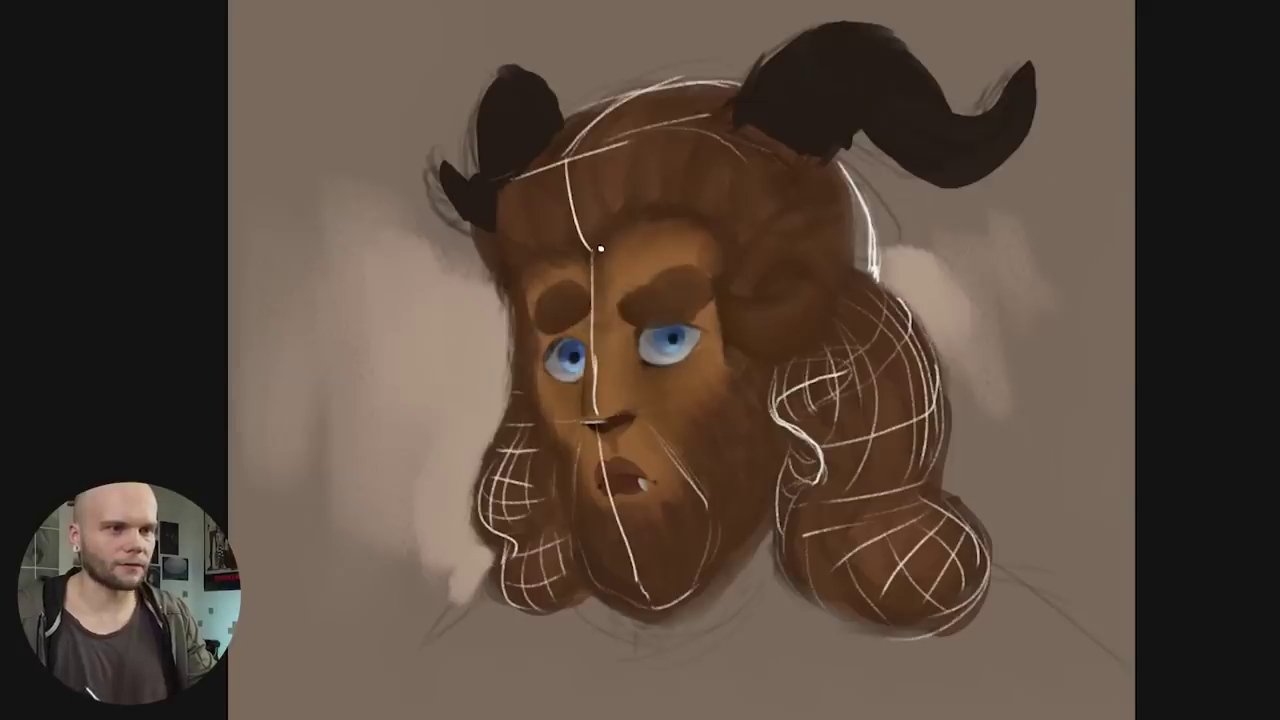
left_click_drag(600, 246, 690, 212)
mouse_move(518, 249)
left_mouse_down()
mouse_move(583, 250)
mouse_move(672, 214)
mouse_move(722, 238)
left_mouse_up()
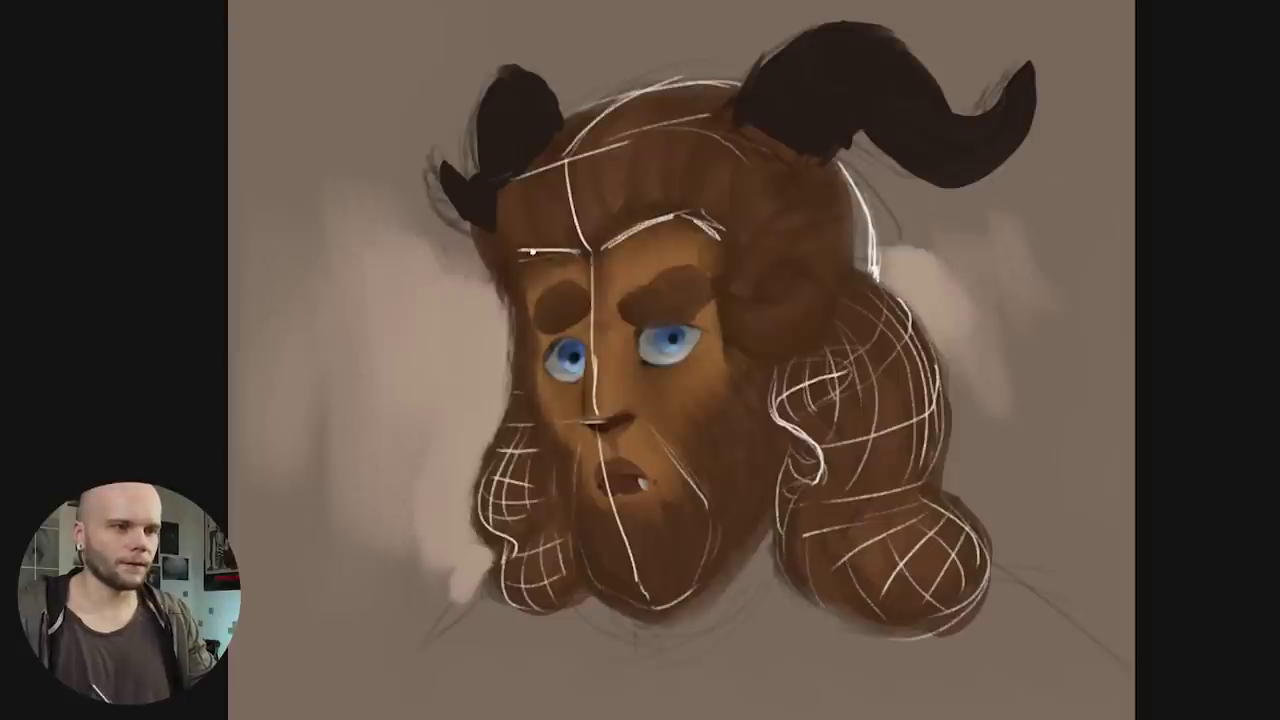
left_click_drag(521, 256, 528, 318)
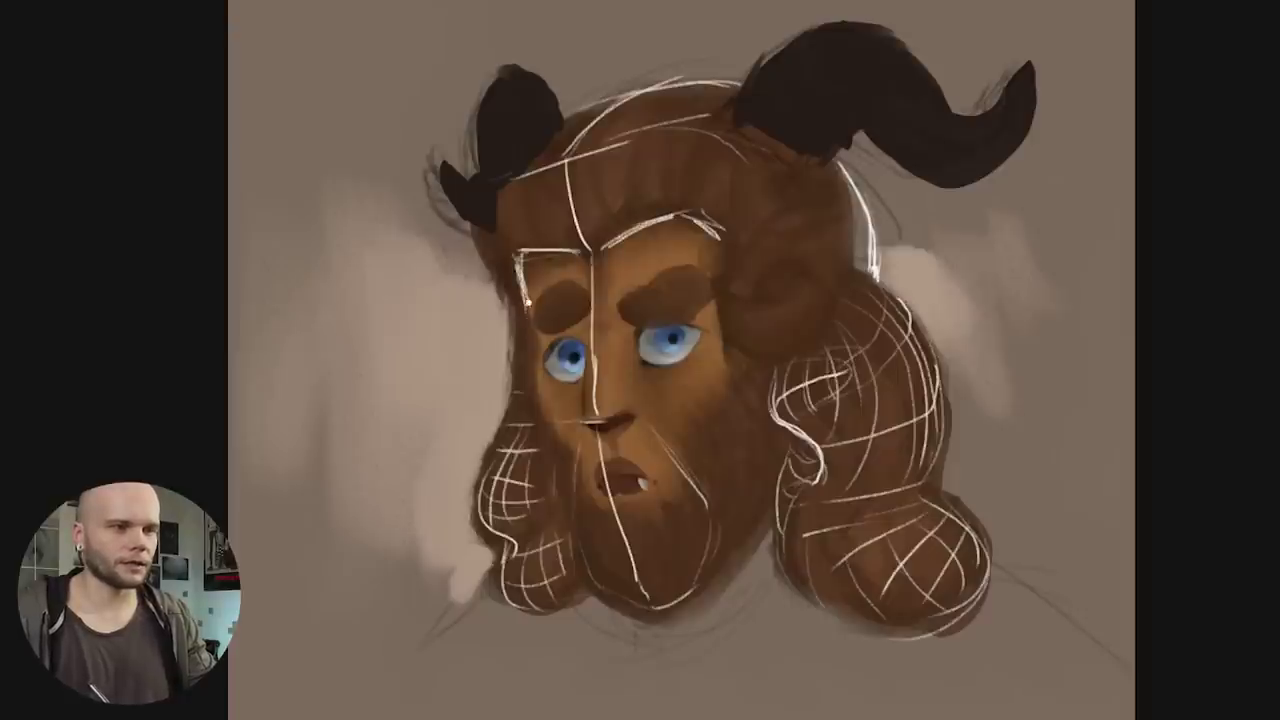
key("ctrl+z")
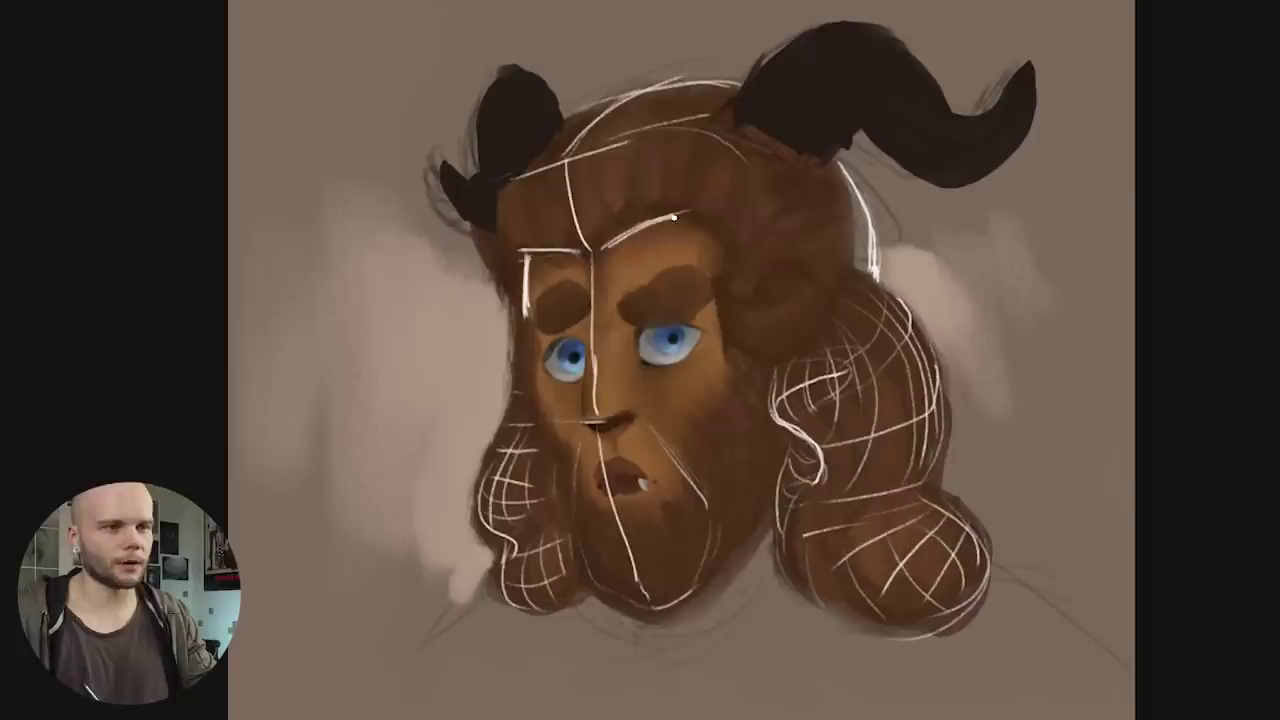
Step: Wrap the front hair roll and the crown in crossing white contour lines
left_click_drag(476, 243, 514, 302)
mouse_move(476, 232)
left_mouse_down()
mouse_move(516, 288)
mouse_move(519, 270)
left_mouse_up()
left_click_drag(502, 210, 523, 254)
mouse_move(528, 186)
left_mouse_down()
mouse_move(556, 243)
mouse_move(578, 245)
left_mouse_up()
left_click_drag(606, 160, 621, 219)
left_click_drag(638, 150, 648, 213)
left_click_drag(678, 141, 680, 205)
mouse_move(716, 153)
left_mouse_down()
mouse_move(746, 175)
mouse_move(704, 206)
left_mouse_up()
left_click_drag(744, 166, 730, 228)
mouse_move(700, 196)
left_mouse_down()
mouse_move(618, 215)
mouse_move(706, 160)
left_mouse_up()
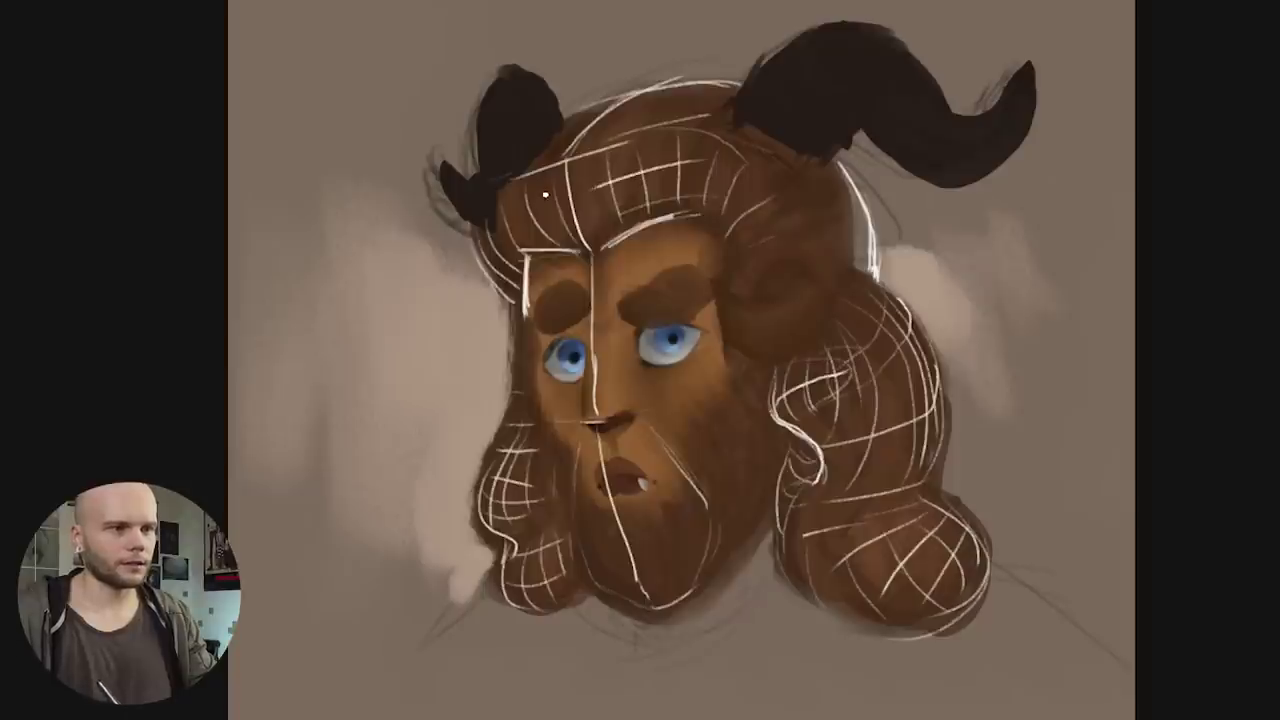
left_click_drag(522, 170, 690, 140)
left_click_drag(560, 130, 694, 92)
Step: Add white contour lines across the side hair just below the larger horn
left_click_drag(762, 198, 846, 180)
left_click_drag(828, 250, 882, 238)
left_click_drag(839, 166, 873, 239)
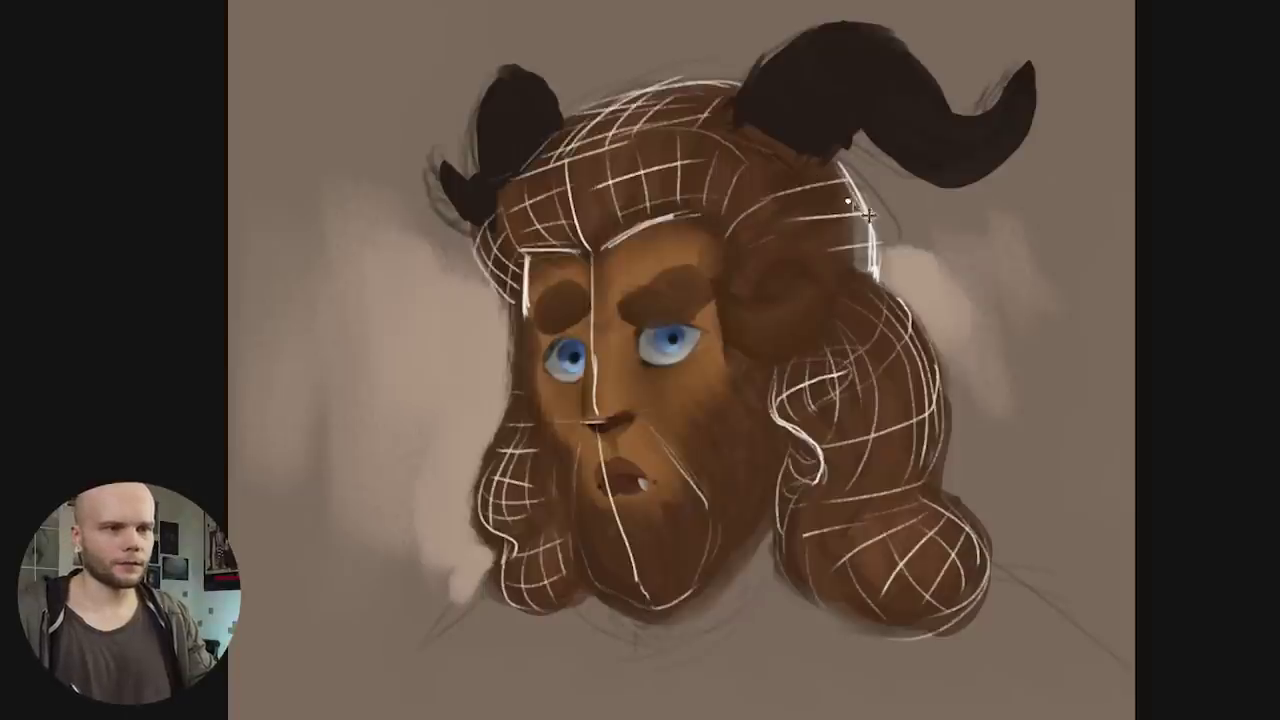
Step: Draw the spiral form of the rolled curl beside the near eye with white contour lines
left_click_drag(724, 276, 826, 350)
key("ctrl+z")
mouse_move(719, 282)
left_mouse_down()
mouse_move(723, 337)
mouse_move(830, 280)
left_mouse_up()
key("ctrl+z")
mouse_move(734, 276)
left_mouse_down()
mouse_move(786, 368)
mouse_move(822, 271)
mouse_move(723, 282)
mouse_move(792, 294)
mouse_move(803, 276)
left_mouse_up()
key("ctrl+z")
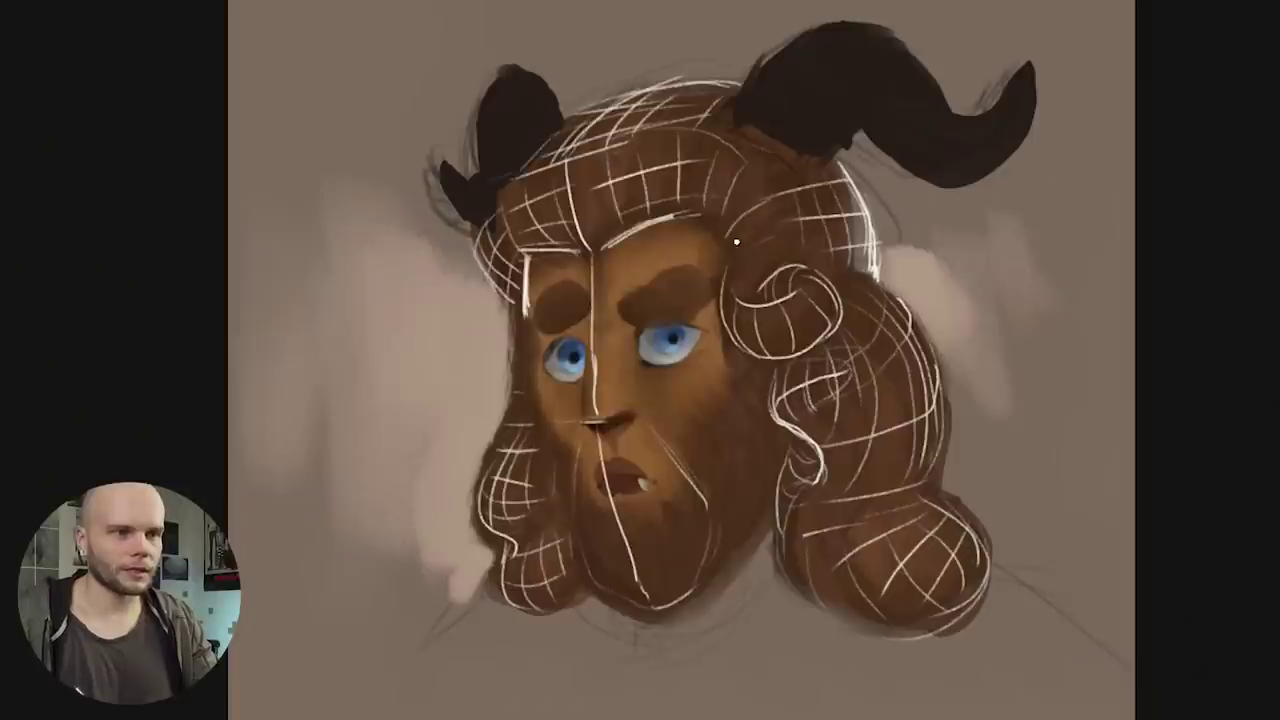
left_click_drag(738, 240, 762, 287)
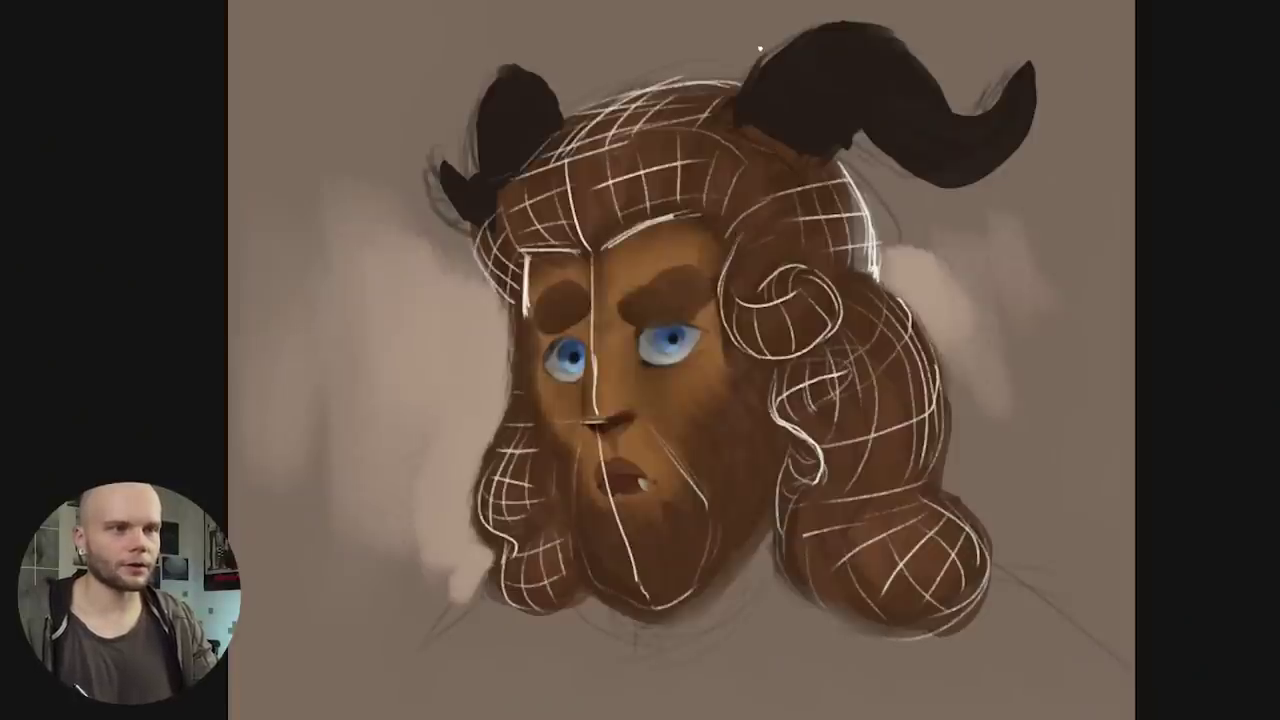
Step: Outline the larger horn and wrap it in curved white cross-contour lines up to its tip
mouse_move(743, 86)
left_mouse_down()
mouse_move(864, 10)
mouse_move(814, 34)
mouse_move(888, 22)
mouse_move(839, 18)
mouse_move(925, 68)
mouse_move(960, 116)
left_mouse_up()
key("ctrl+z")
key("ctrl+z")
left_click_drag(824, 34, 849, 125)
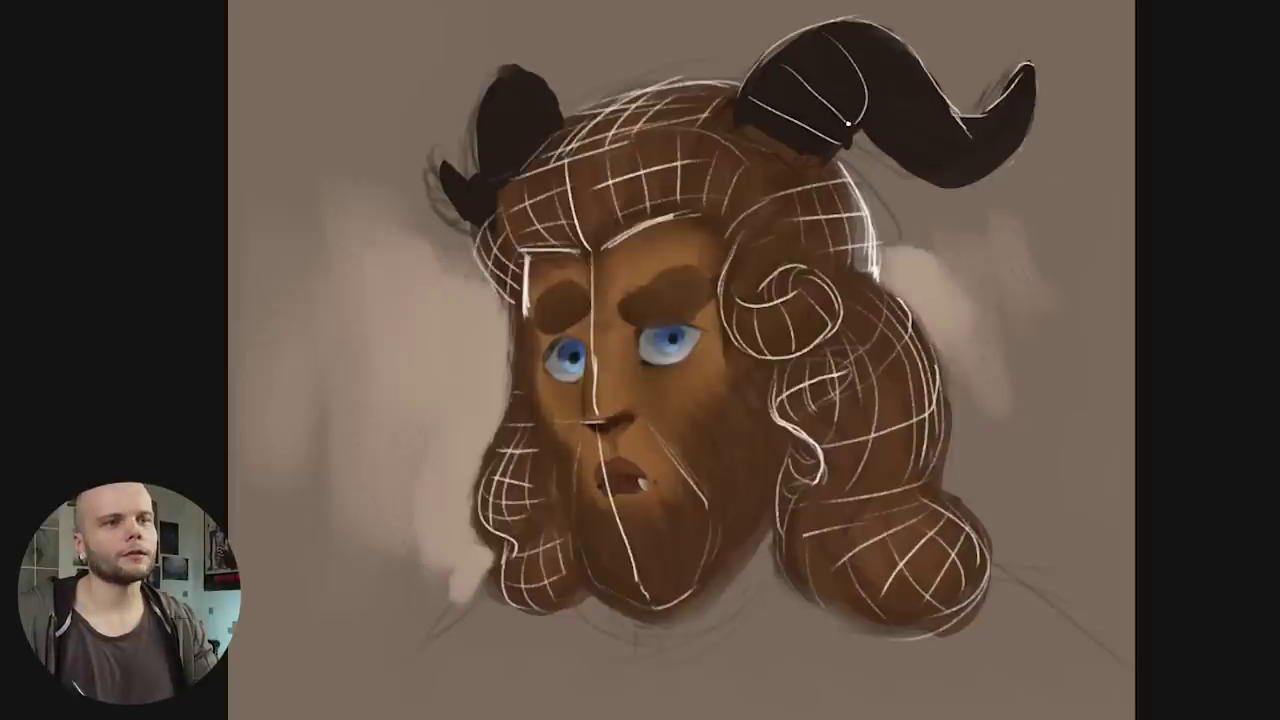
left_click_drag(872, 28, 860, 131)
left_click_drag(884, 66, 942, 166)
left_click_drag(954, 114, 922, 166)
left_click_drag(990, 112, 1004, 143)
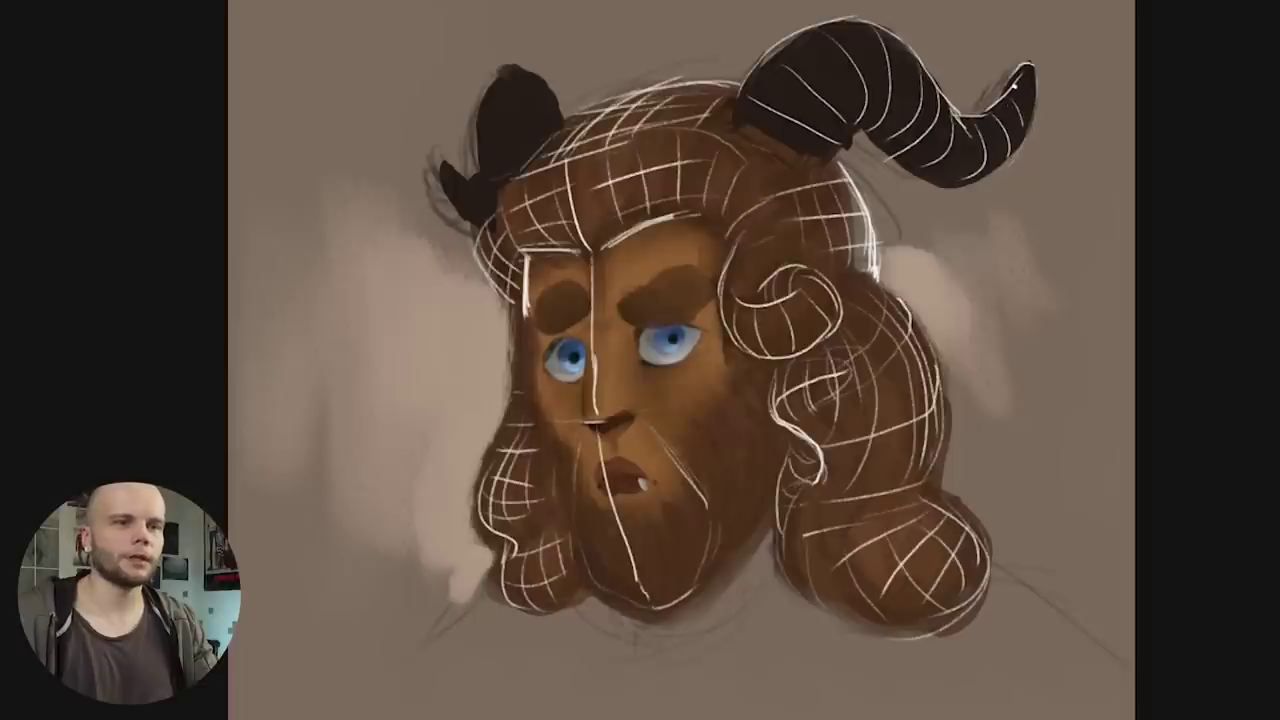
Step: Wrap the smaller far horn in curved white cross-contour lines down to its tip
left_click_drag(562, 108, 518, 140)
mouse_move(542, 94)
left_mouse_down()
mouse_move(502, 168)
mouse_move(486, 146)
left_mouse_up()
mouse_move(486, 102)
left_mouse_down()
mouse_move(478, 202)
mouse_move(454, 218)
left_mouse_up()
mouse_move(508, 118)
left_mouse_down()
mouse_move(478, 186)
mouse_move(478, 130)
mouse_move(478, 190)
mouse_move(498, 176)
left_mouse_up()
left_click_drag(409, 129, 470, 262)
left_click_drag(468, 22, 586, 150)
key("ctrl+z")
key("ctrl+z")
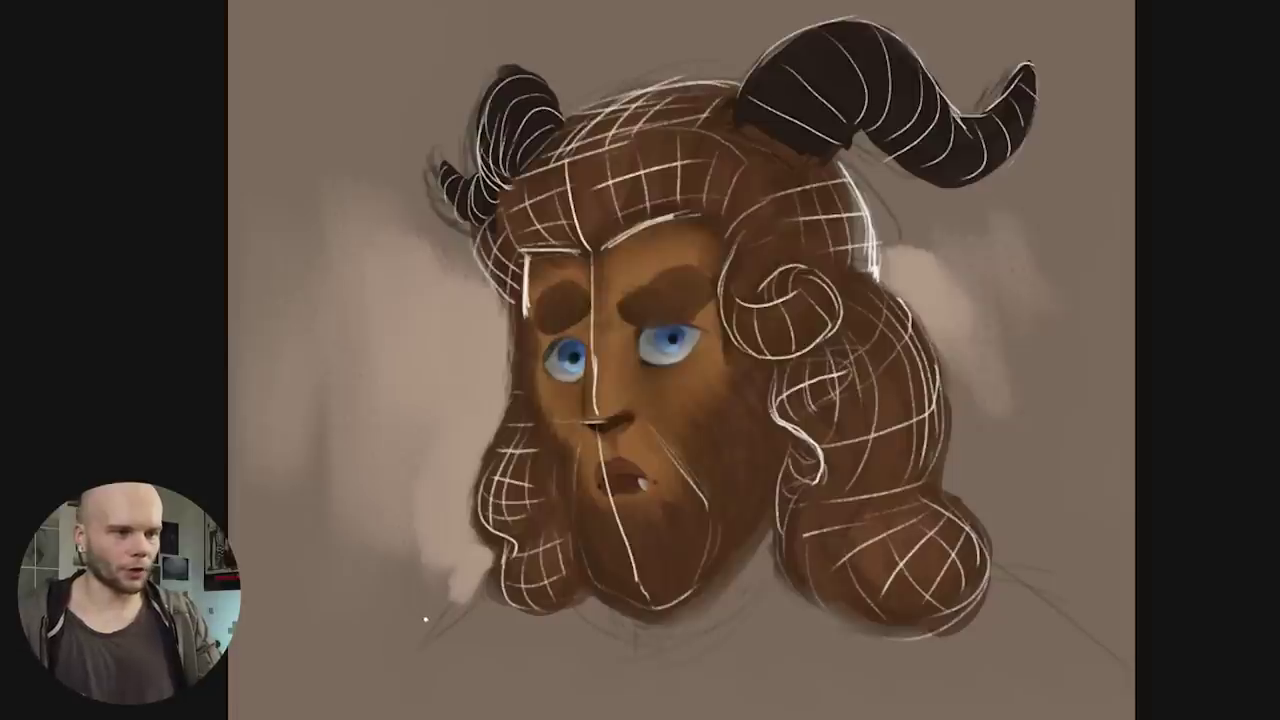
Step: Draw the slopes of both shoulders in white, redoing the near shoulder's line
left_click_drag(490, 553, 428, 619)
mouse_move(938, 489)
left_mouse_down()
mouse_move(1003, 511)
mouse_move(1108, 608)
mouse_move(1167, 611)
left_mouse_up()
key("ctrl+z")
left_click_drag(1000, 506, 1106, 584)
key("ctrl+z")
key("ctrl+z")
left_click_drag(950, 494, 1122, 637)
left_click_drag(958, 518, 1080, 604)
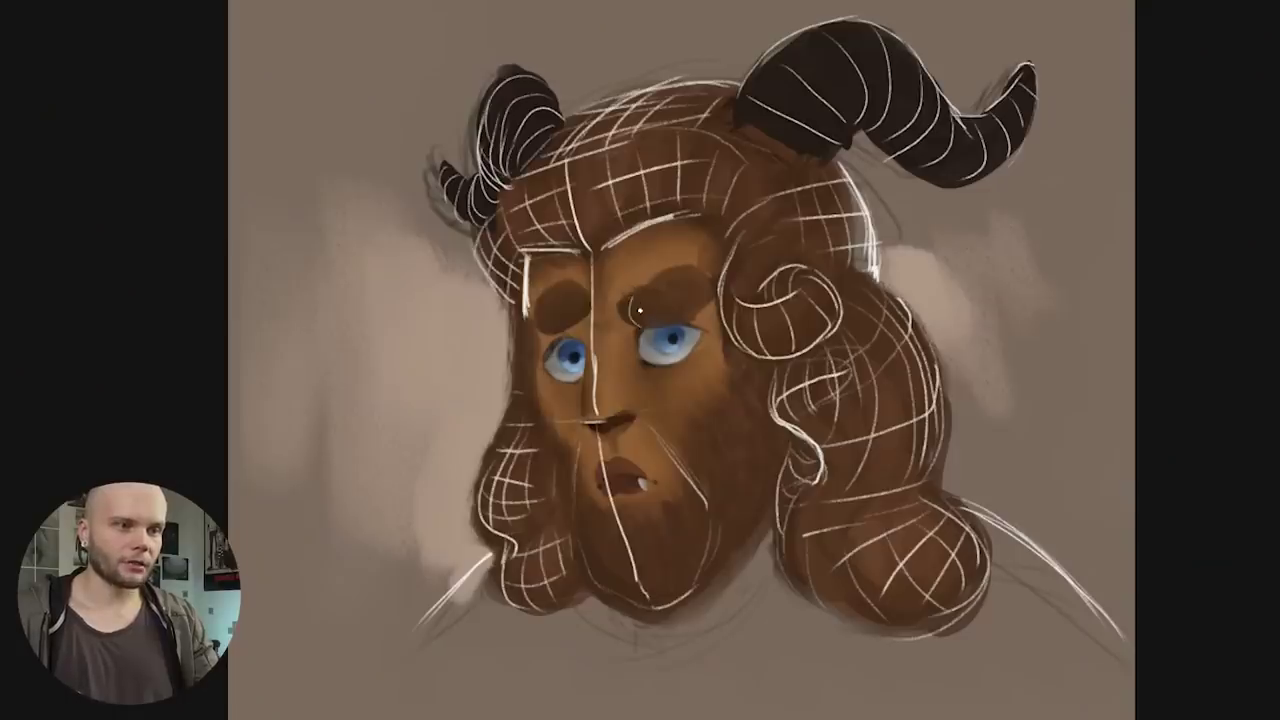
Step: Add white contour lines over both eyebrows
mouse_move(639, 312)
left_mouse_down()
mouse_move(690, 295)
mouse_move(574, 295)
mouse_move(563, 325)
left_mouse_up()
key("ctrl+z")
left_click_drag(554, 288, 547, 334)
left_click_drag(540, 313, 537, 330)
Step: Draw white contour lines over the cheeks, the beard and the side of the nose
left_click_drag(662, 379, 677, 434)
left_click_drag(698, 377, 707, 418)
left_click_drag(552, 388, 582, 443)
left_click_drag(572, 384, 588, 430)
left_click_drag(712, 440, 770, 540)
mouse_move(700, 500)
left_mouse_down()
mouse_move(600, 585)
mouse_move(645, 450)
left_mouse_up()
left_click_drag(614, 350, 632, 406)
Step: Draw white contour lines across the forehead, down the brow and around both eyes
left_click_drag(578, 270, 720, 260)
left_click_drag(548, 262, 704, 238)
left_click_drag(607, 270, 612, 354)
left_click_drag(538, 362, 535, 398)
left_click_drag(585, 323, 577, 346)
left_click_drag(712, 336, 730, 346)
mouse_move(648, 372)
left_mouse_down()
mouse_move(682, 382)
mouse_move(690, 366)
left_mouse_up()
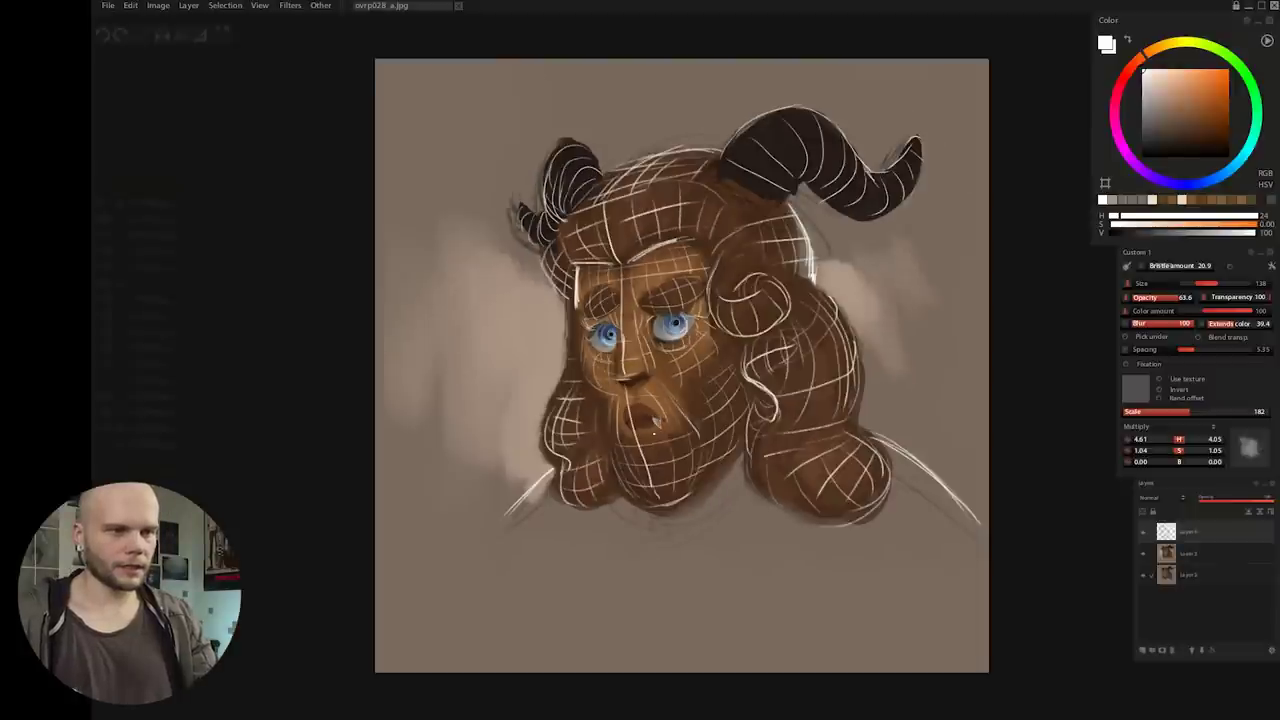
Step: Try fine white contour lines around the lips
scroll(654, 432, "up", 5)
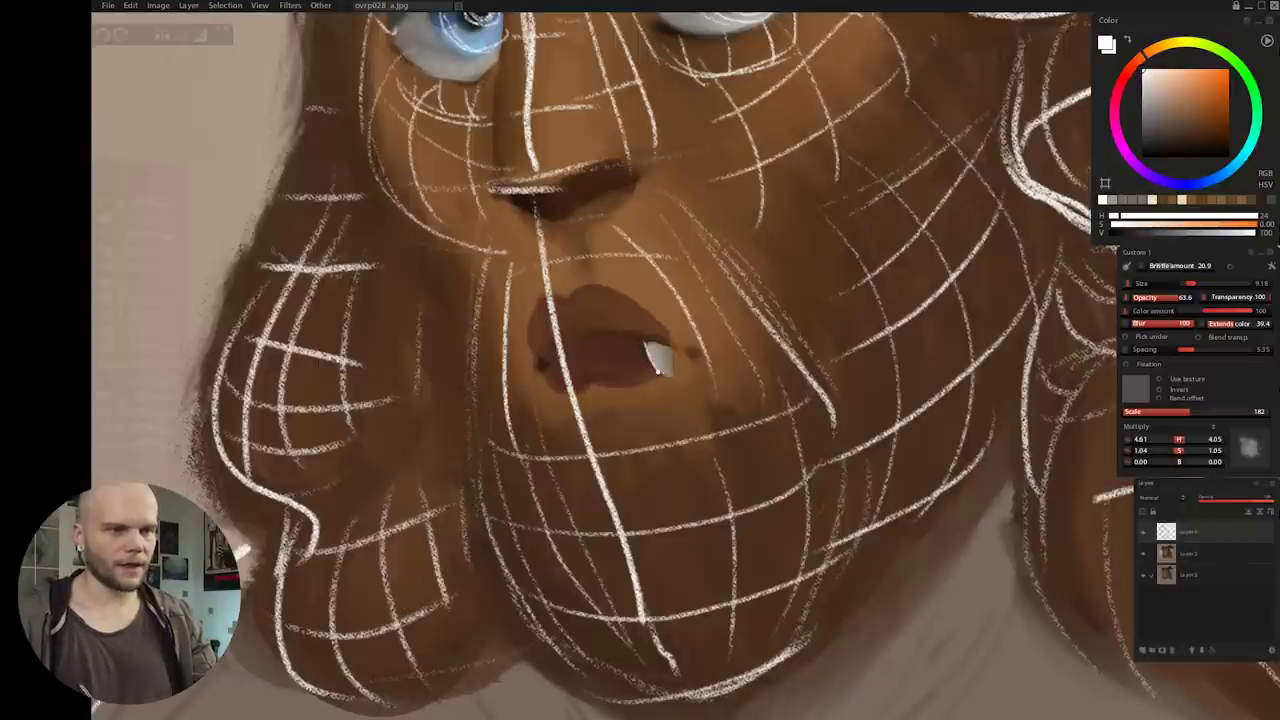
scroll(650, 385, "down", 5)
scroll(623, 400, "up", 3)
left_click_drag(640, 391, 666, 417)
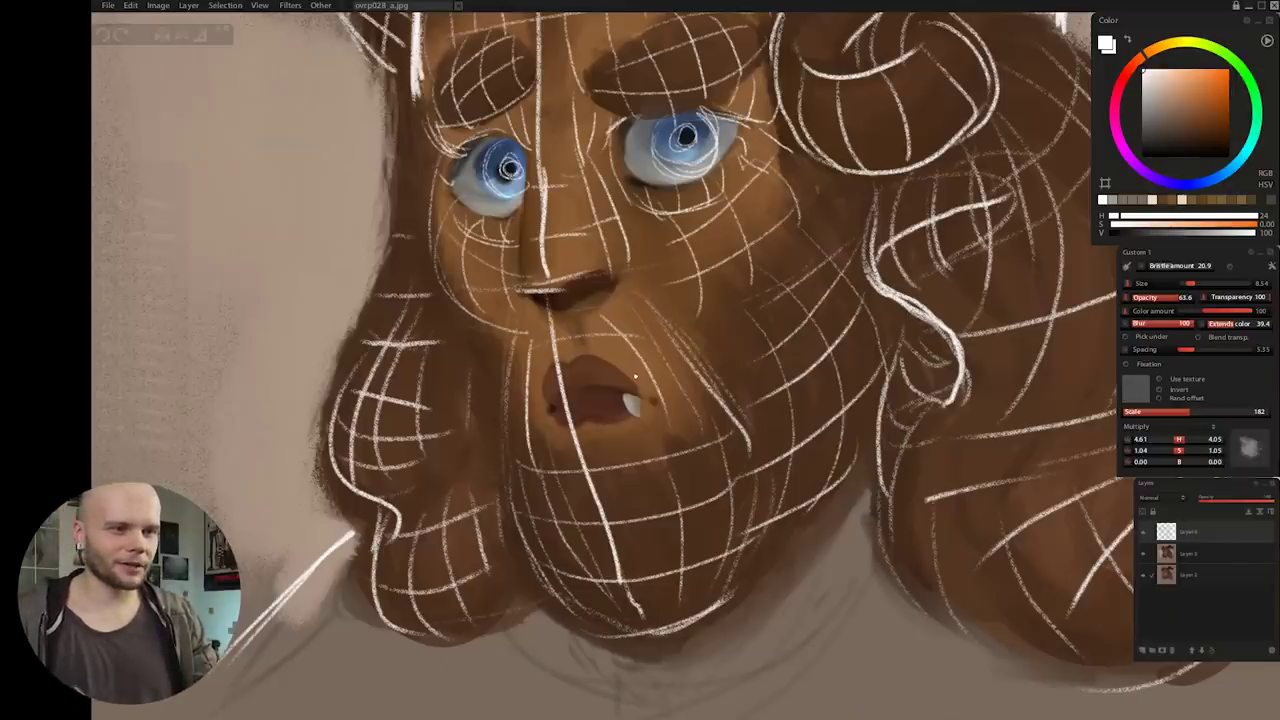
left_click_drag(634, 376, 645, 370)
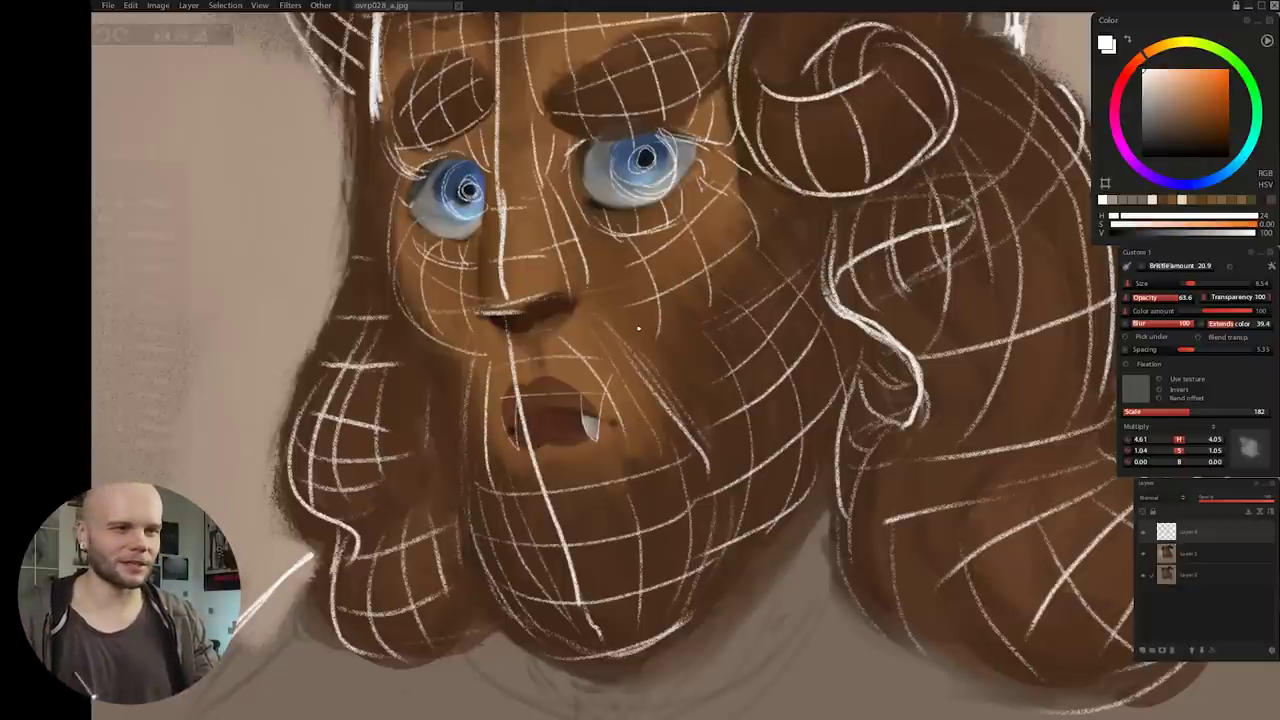
key("ctrl+z")
key("ctrl+z")
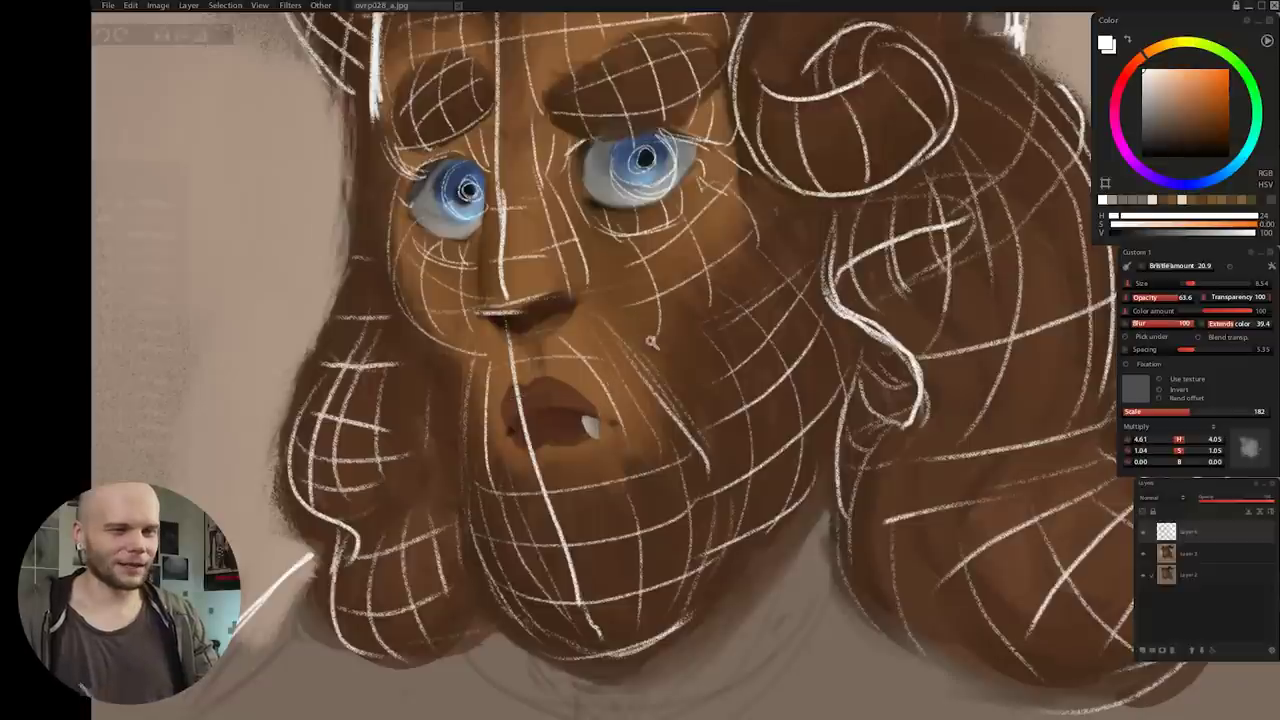
Step: Add white contour lines running lengthwise along the larger horn, from base to tip
key("ctrl+0")
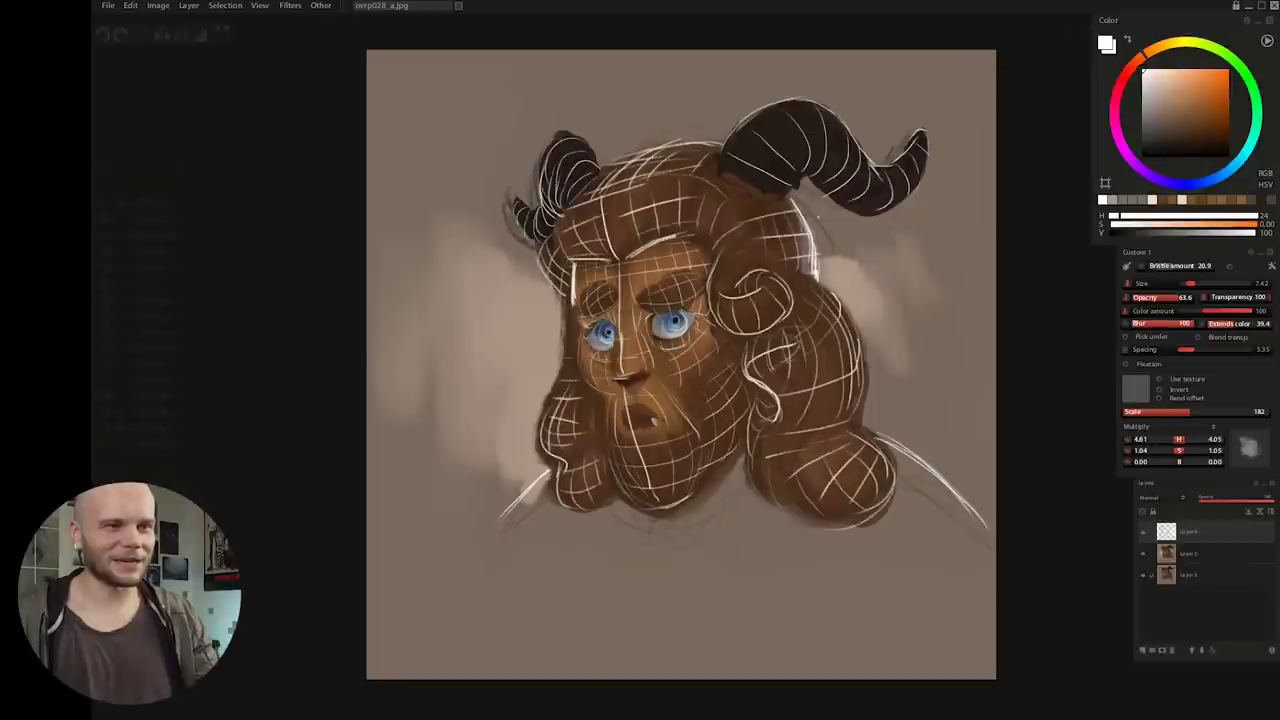
left_click_drag(739, 160, 826, 106)
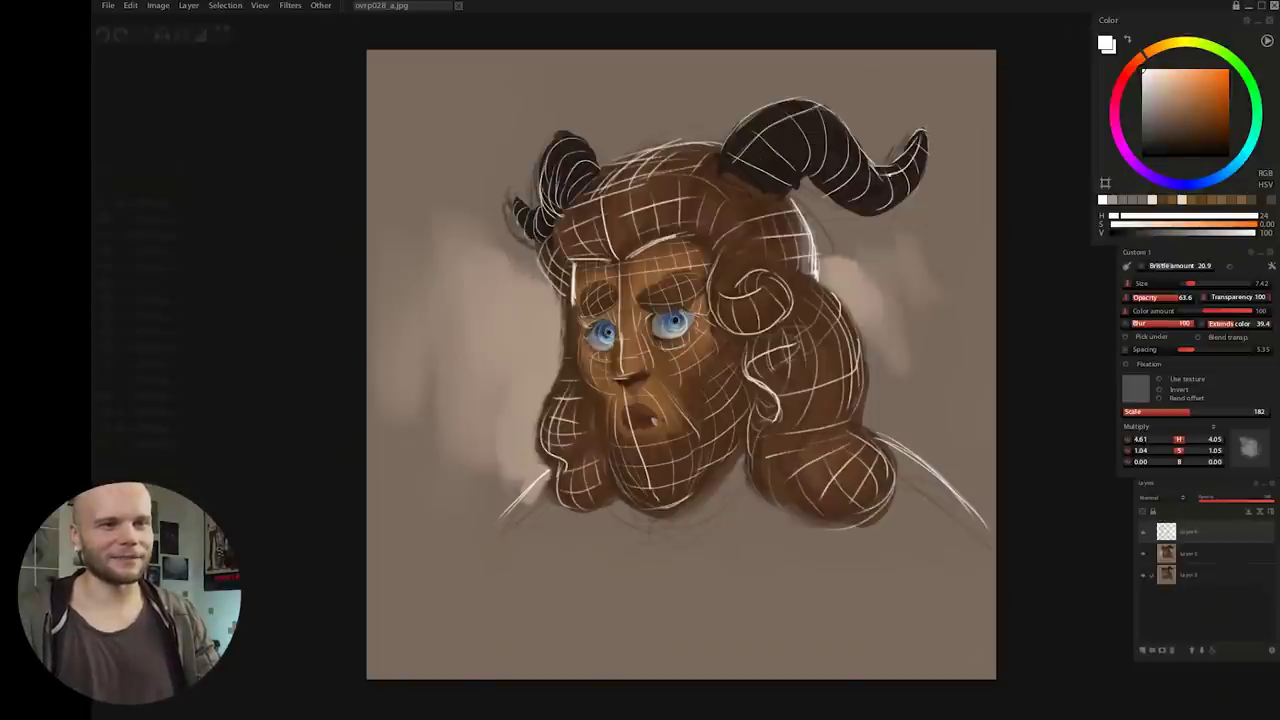
left_click_drag(925, 146, 840, 190)
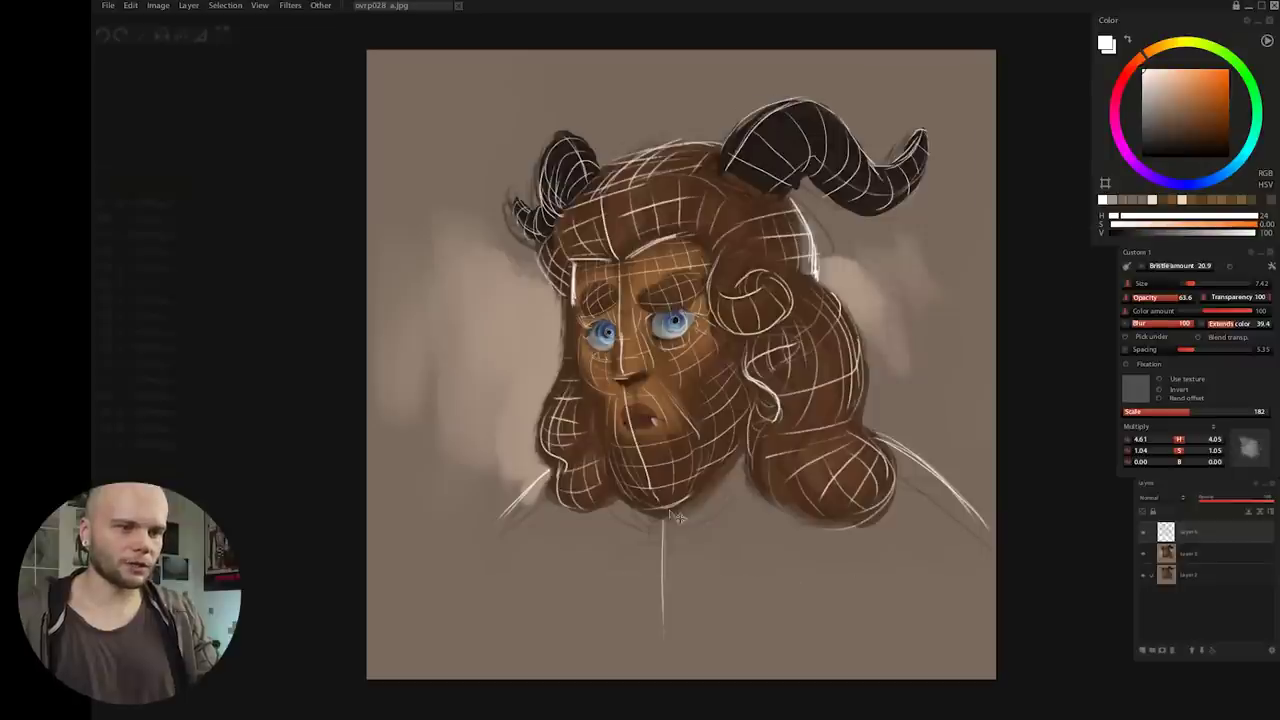
Step: Try a white centre line running from the beard down the chest
key("ctrl+z")
left_click_drag(655, 508, 615, 612)
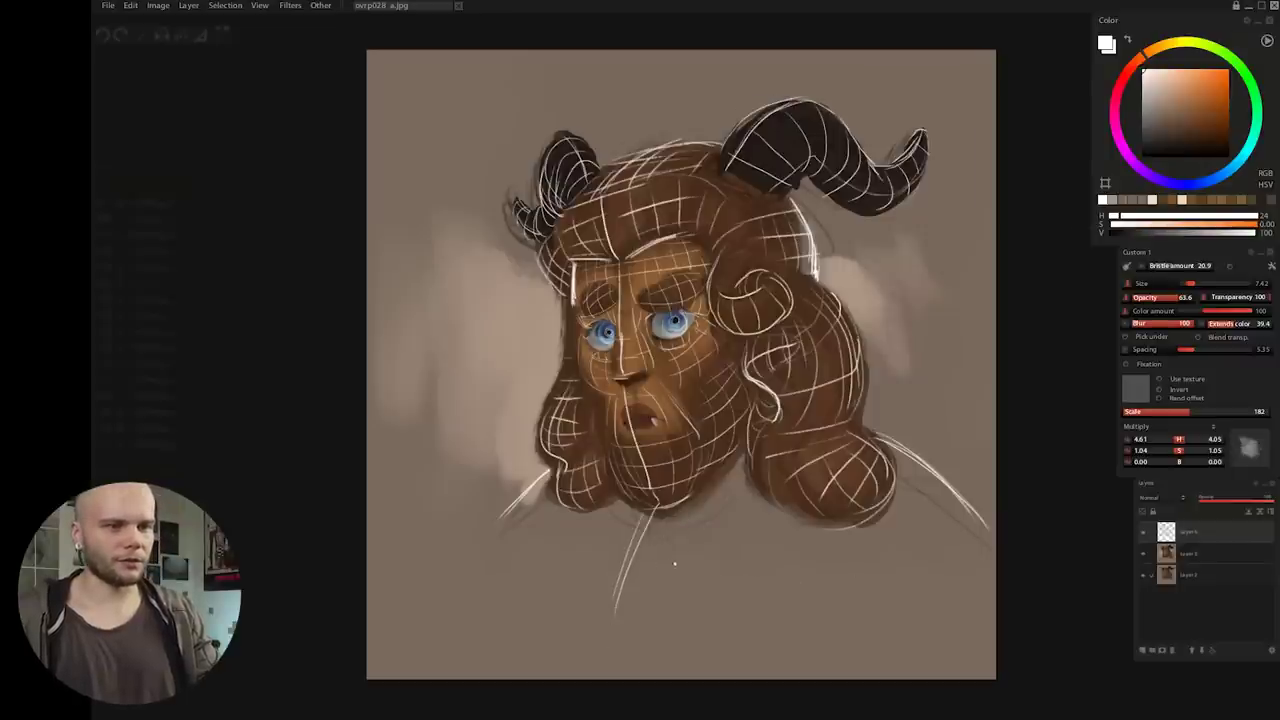
key("ctrl+z")
key("ctrl+z")
key("ctrl+z")
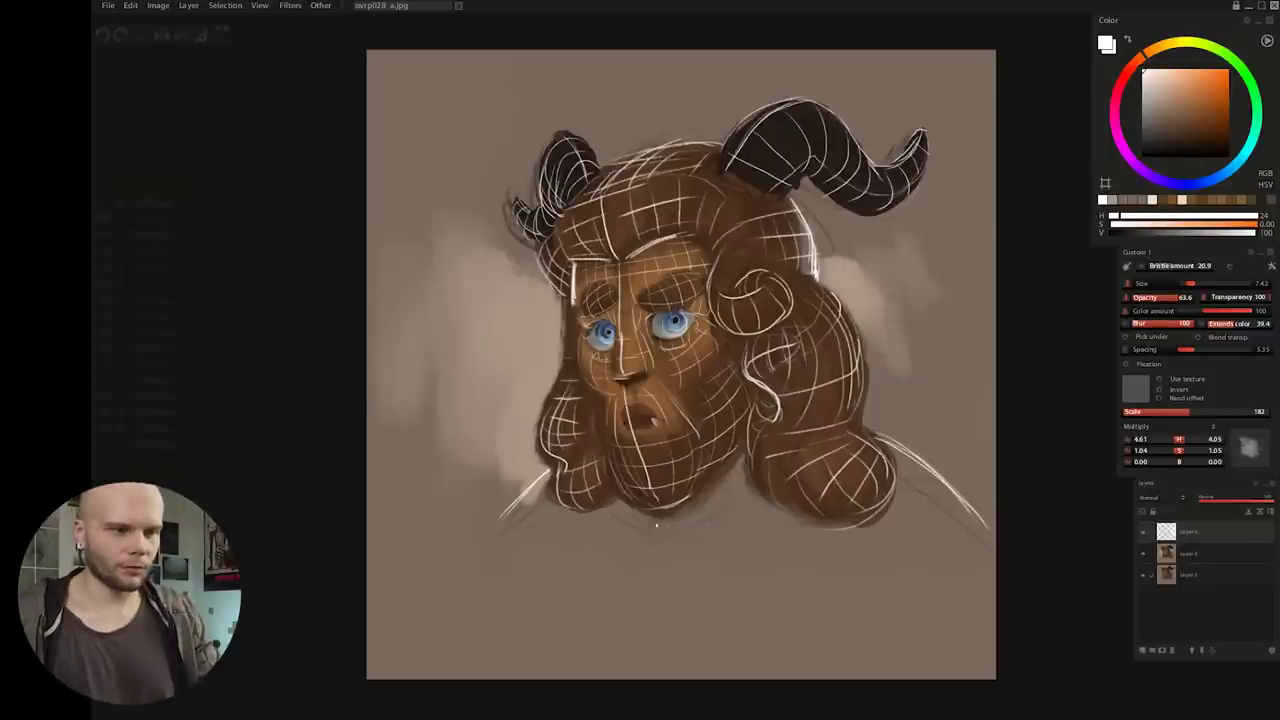
key("ctrl+z")
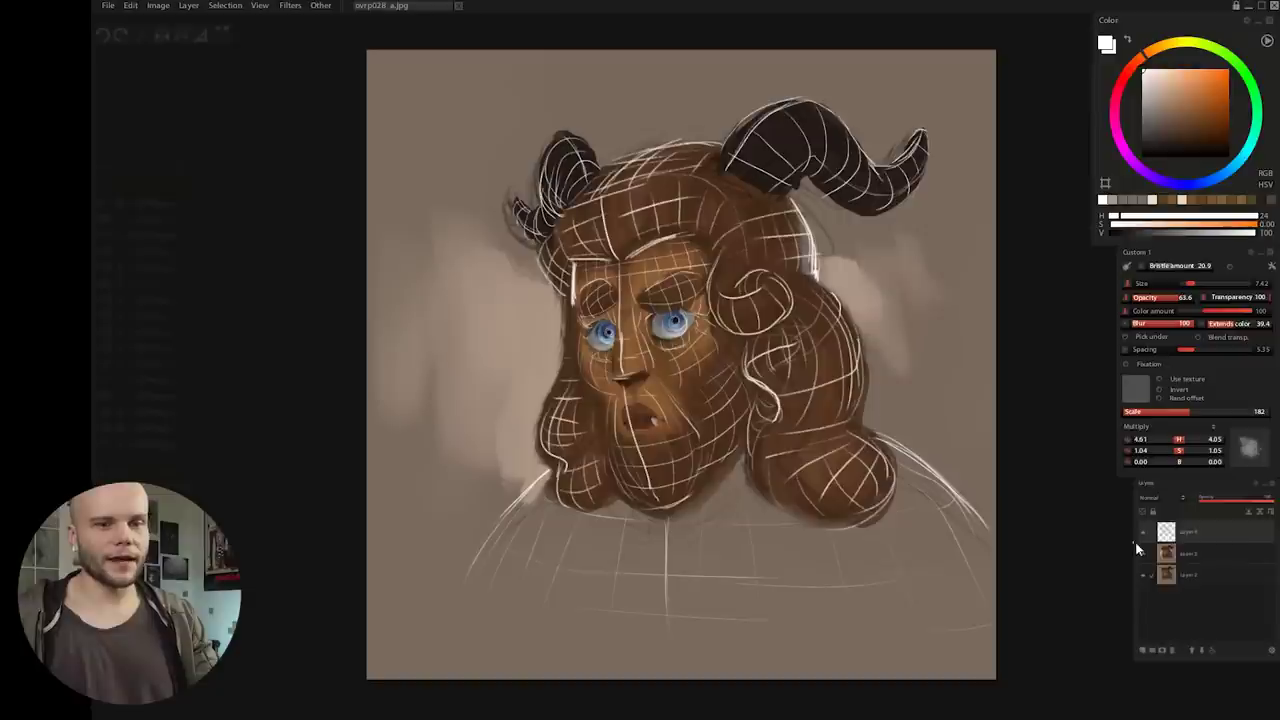
Step: Hide the layer holding the white contour lines so only the painting shows
left_click(1140, 553)
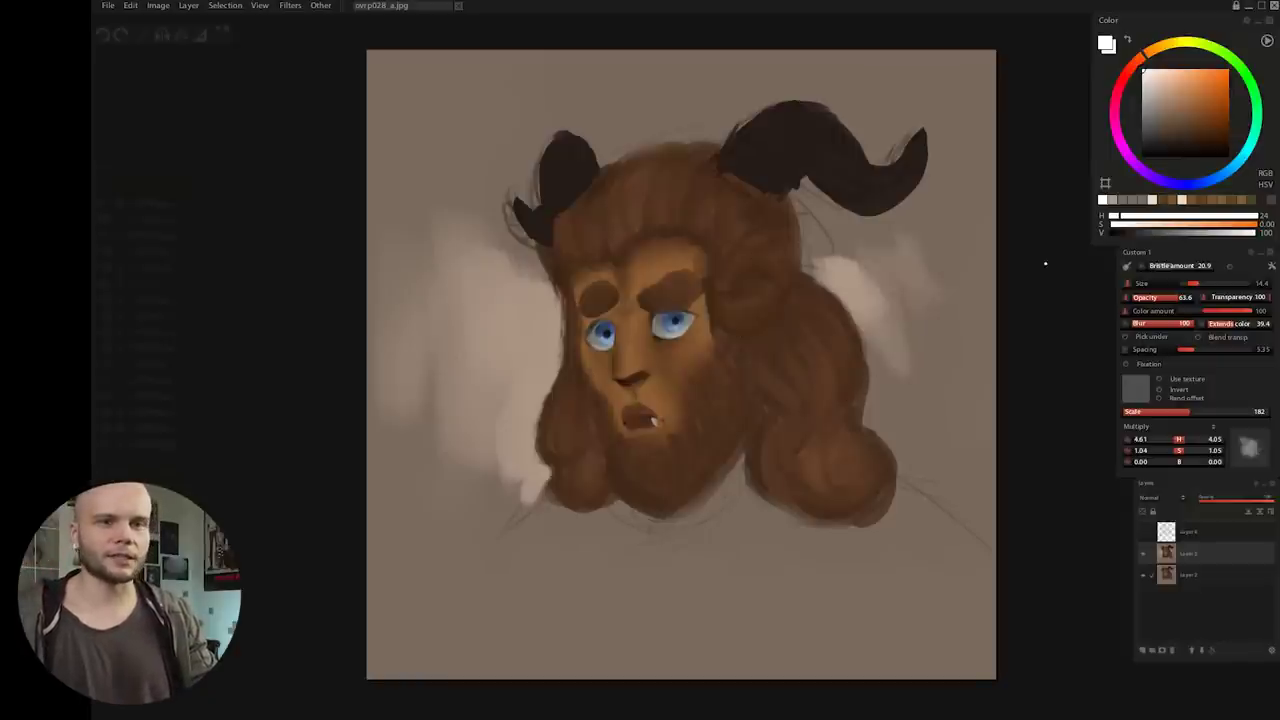
Step: Paint near-black brown shadows (H 21, S 60.2, V 8.81) between the beard and the hair and inside the small curl
left_click(770, 407, "alt")
left_click(1194, 148)
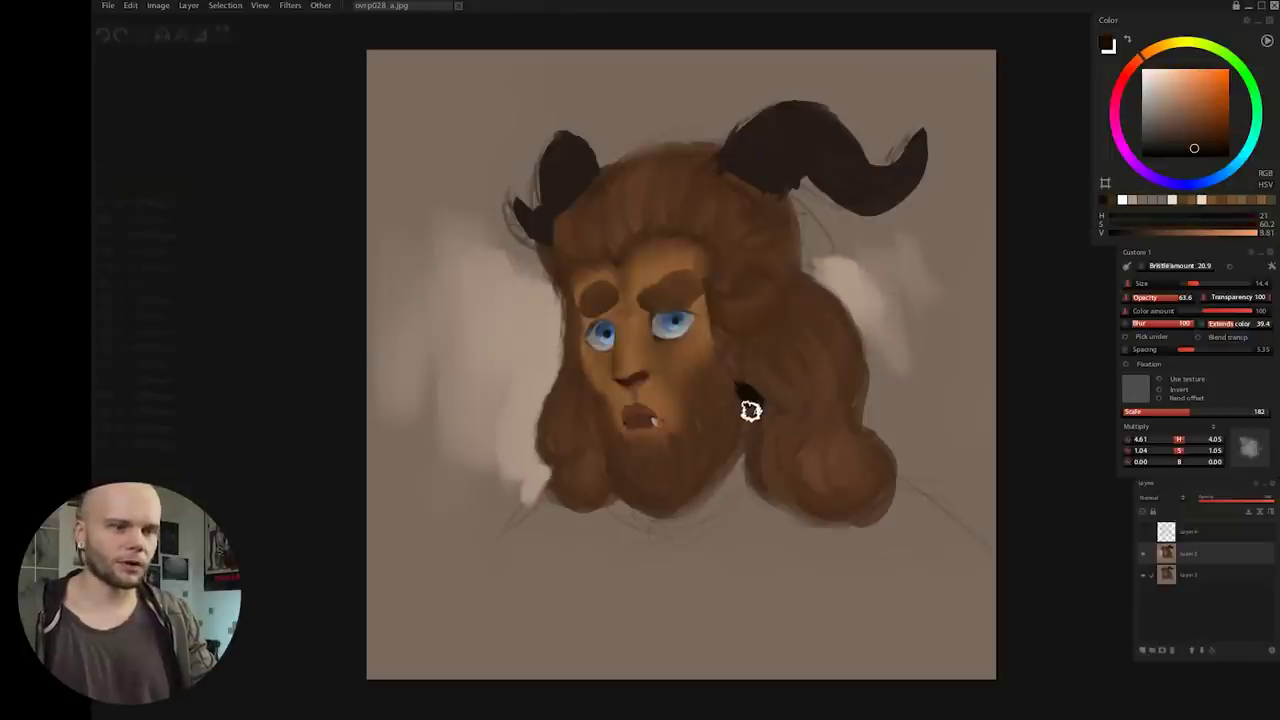
left_click_drag(750, 411, 716, 436)
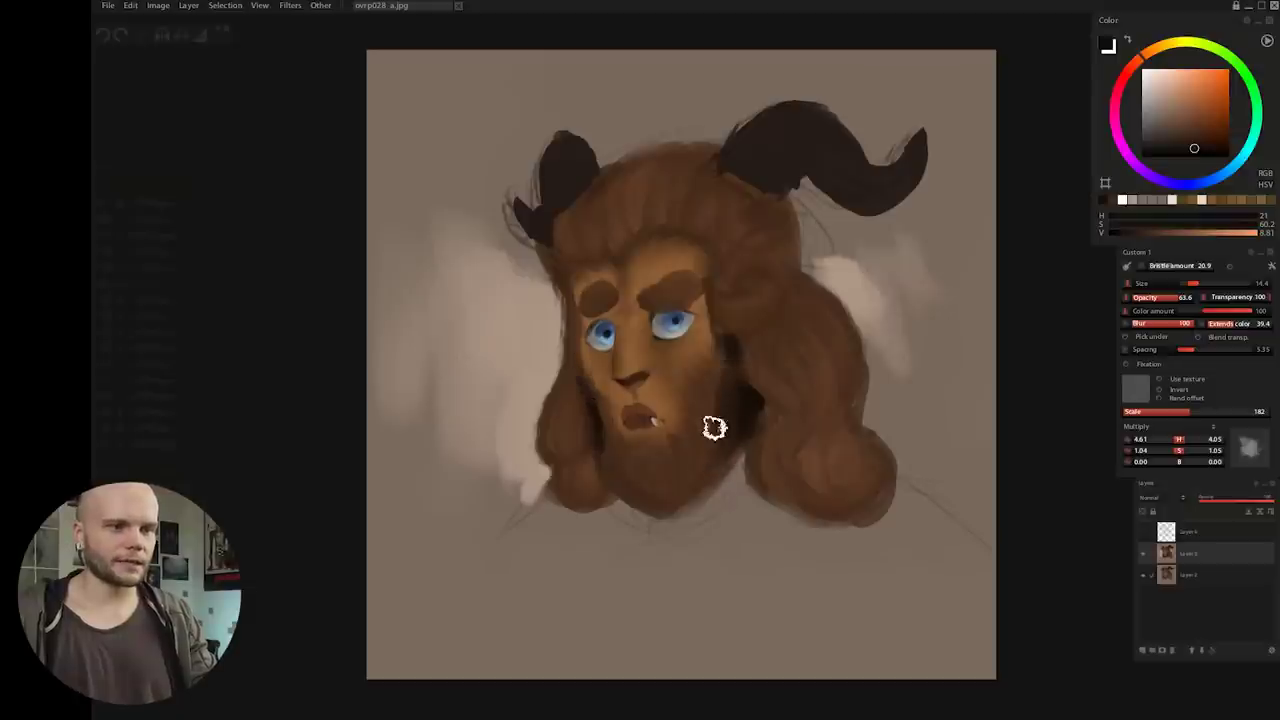
left_click_drag(728, 296, 746, 286)
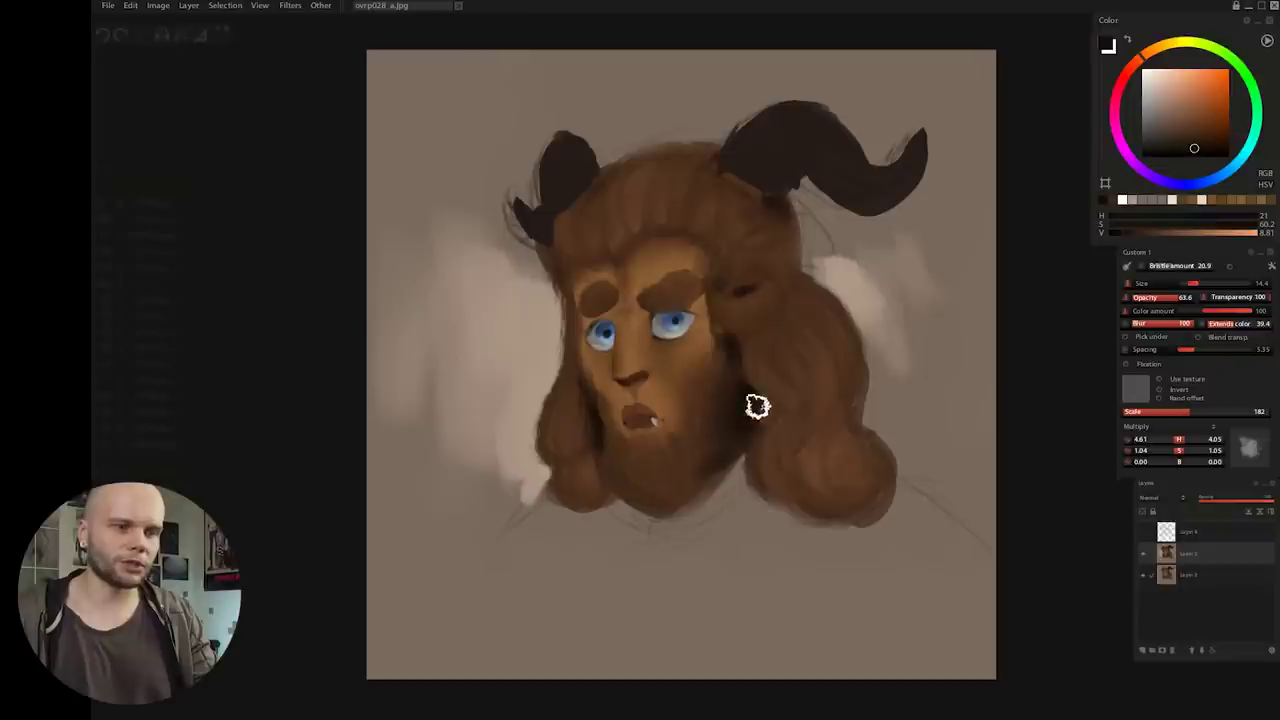
Step: Shade the undersides of the large hair locks below the bigger horn with a 276-size brush in dark brown, H 22, S 61.2, V 19.2
right_click(724, 408)
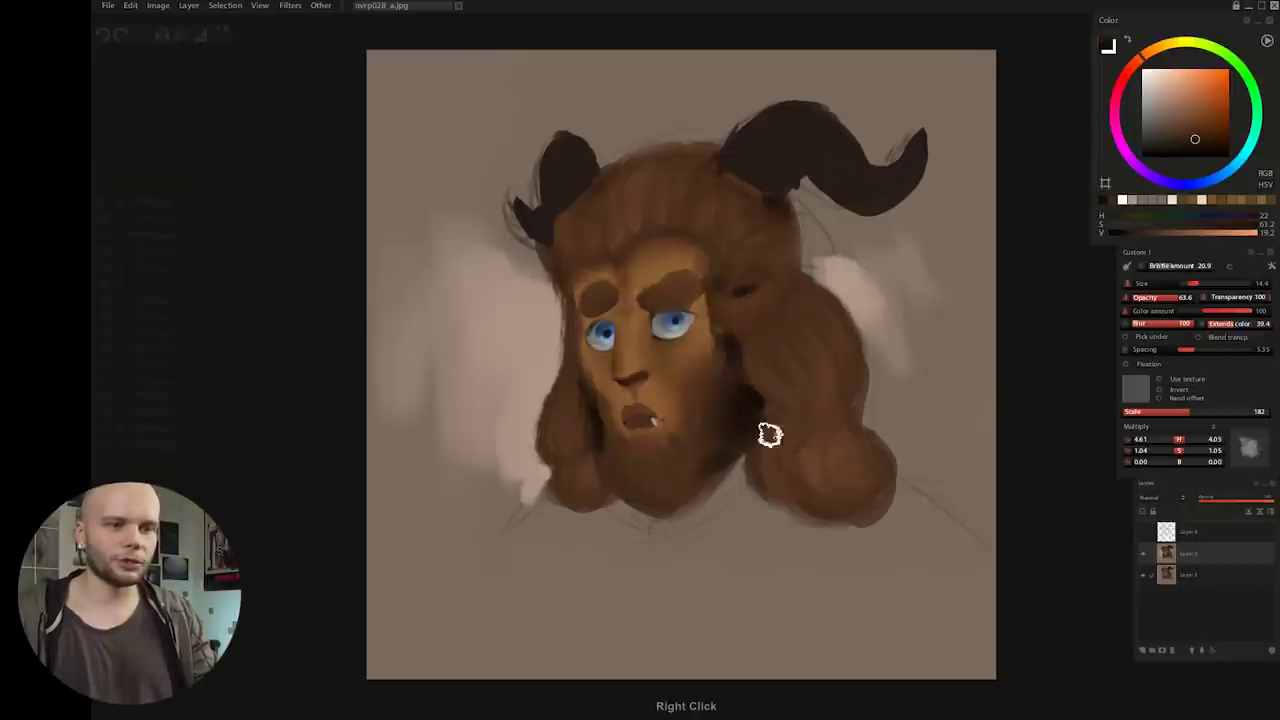
left_click_drag(854, 496, 808, 500)
left_click_drag(838, 394, 776, 404)
Step: Show the contour-line layer at a very low opacity over the portrait and make the painting layer active
left_click(1143, 533)
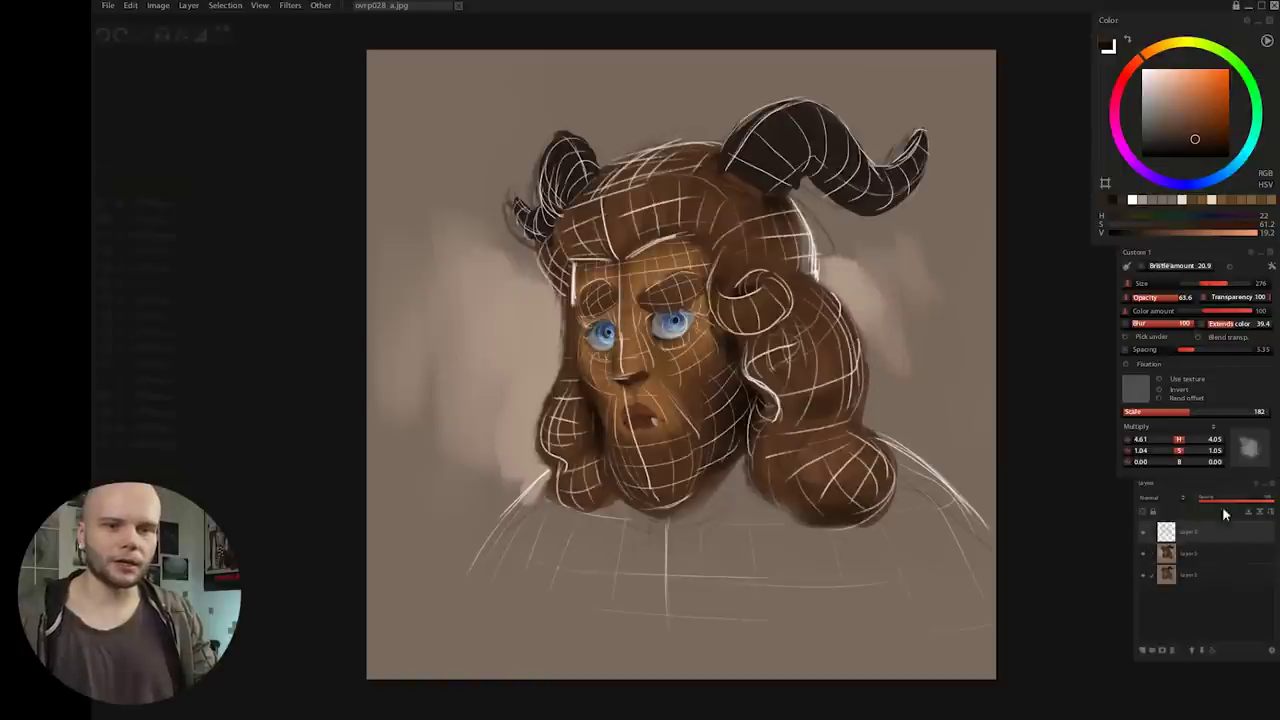
left_click_drag(1221, 502, 1216, 505)
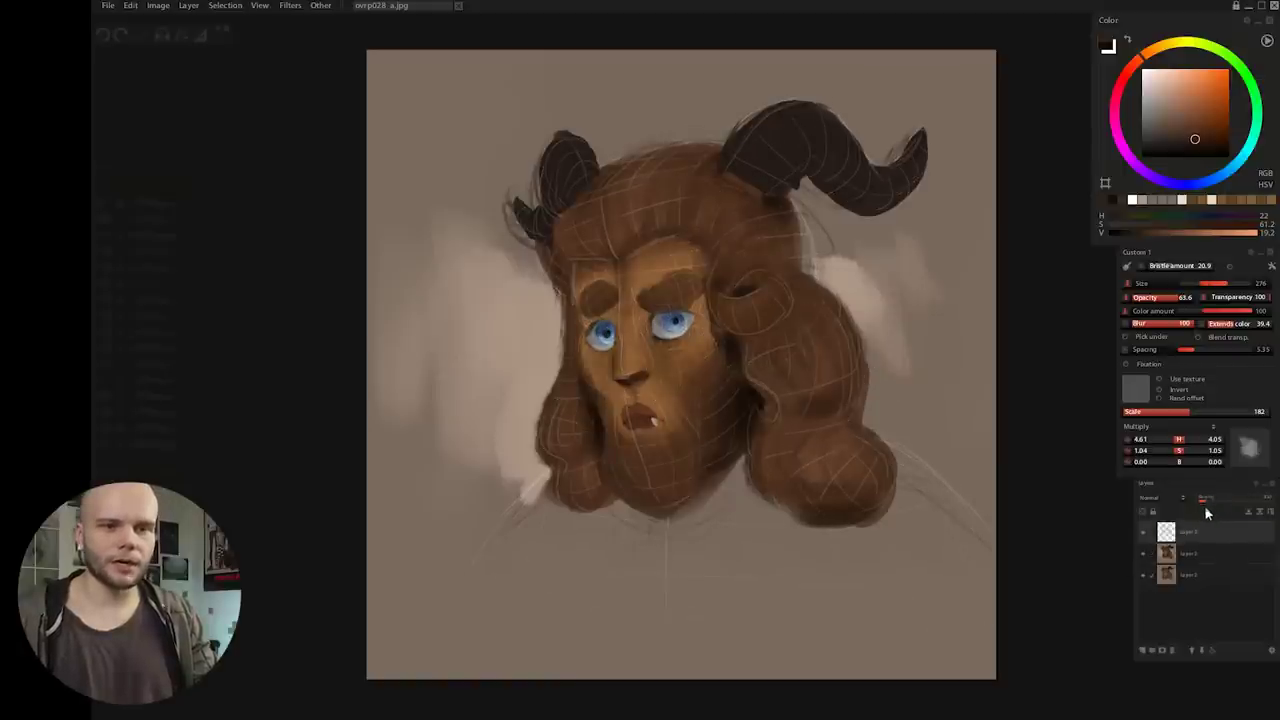
left_click(1190, 553)
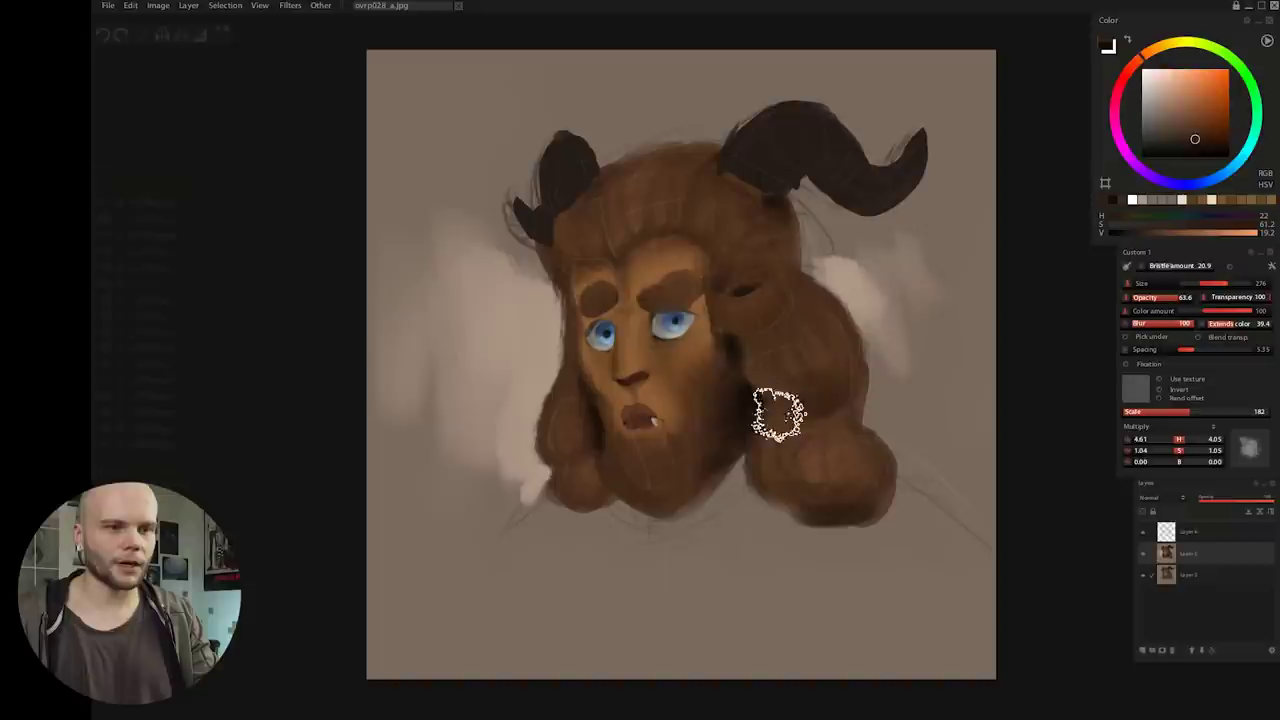
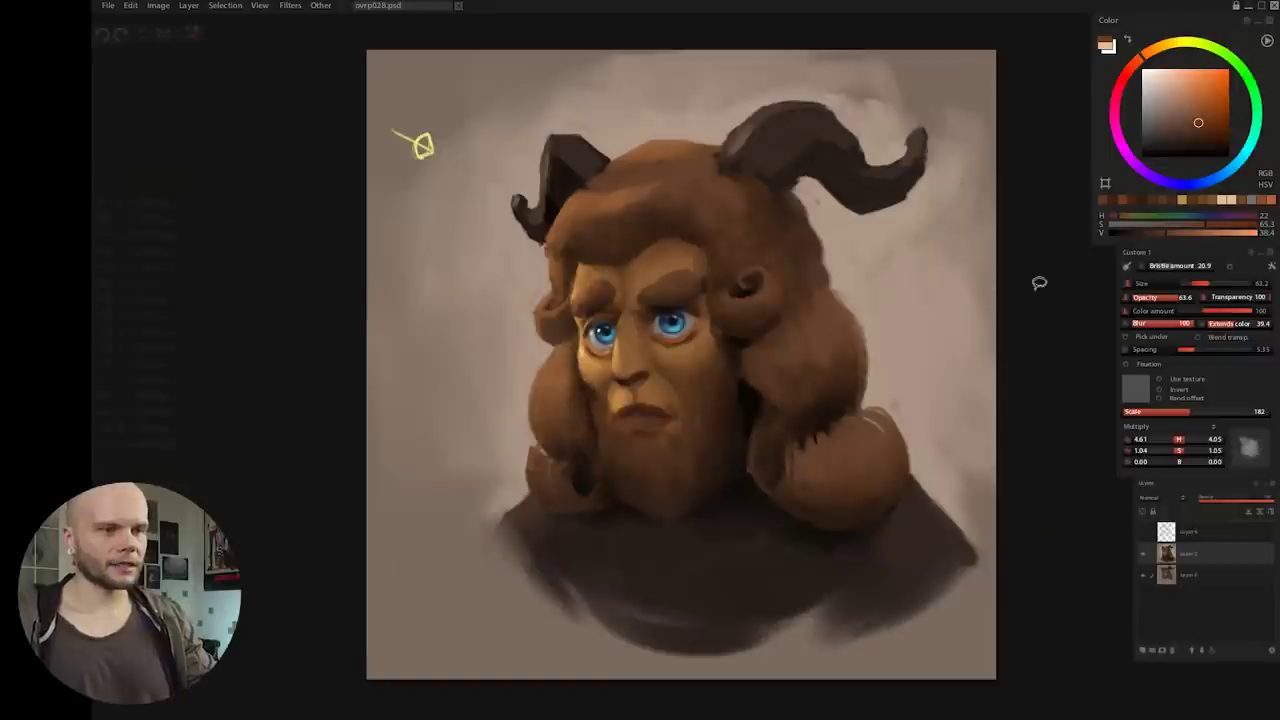
Step: Try light grey guide outlines around the side of the face and along the silhouettes of the hair curls
right_click(421, 145)
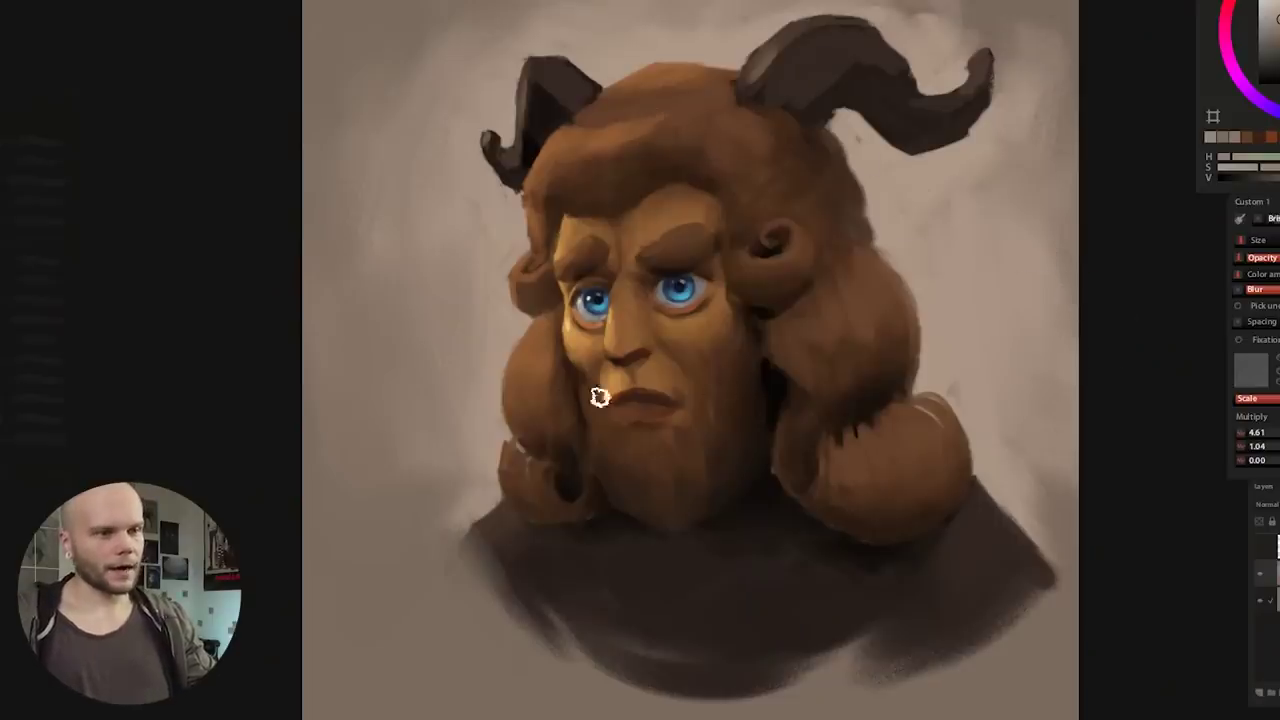
mouse_move(432, 388)
left_mouse_down()
mouse_move(617, 343)
mouse_move(445, 345)
left_mouse_up()
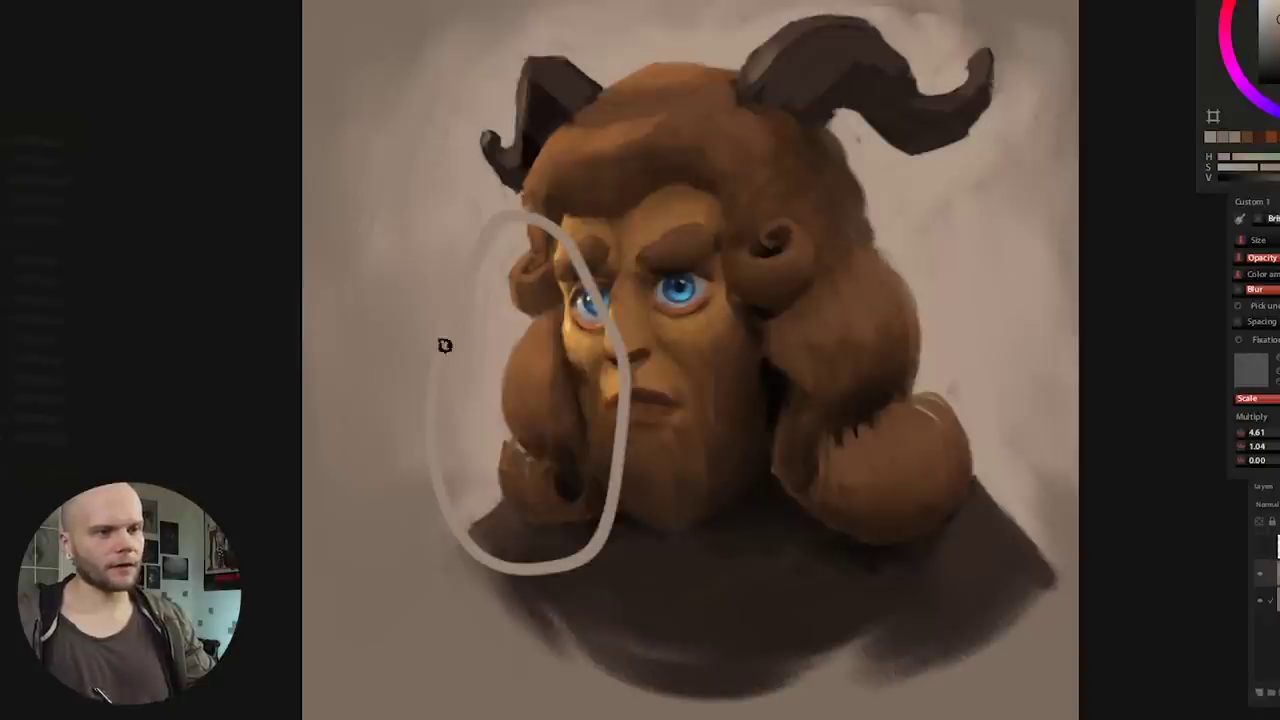
key("ctrl+z")
mouse_move(770, 170)
left_mouse_down()
mouse_move(732, 444)
mouse_move(949, 566)
mouse_move(945, 297)
mouse_move(778, 182)
left_mouse_up()
mouse_move(542, 252)
left_mouse_down()
mouse_move(547, 305)
mouse_move(510, 414)
mouse_move(579, 479)
mouse_move(520, 453)
left_mouse_up()
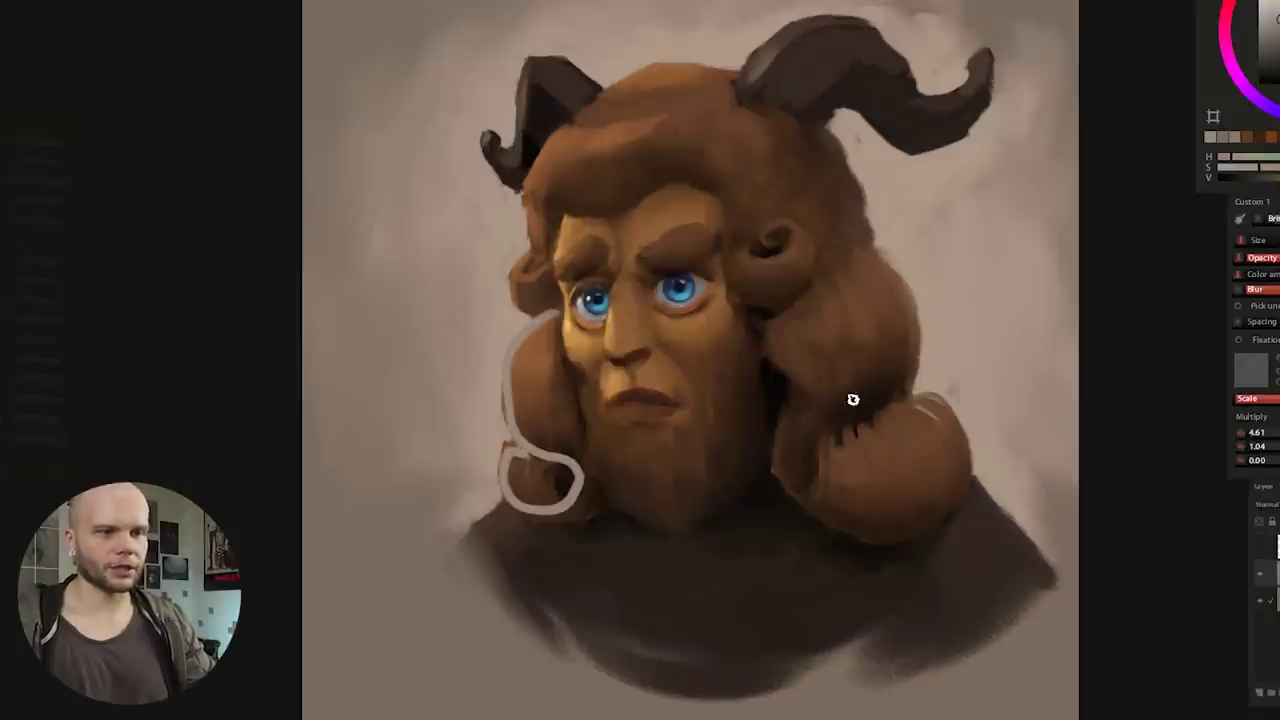
key("ctrl+z")
mouse_move(787, 358)
left_mouse_down()
mouse_move(787, 455)
mouse_move(833, 511)
mouse_move(808, 452)
left_mouse_up()
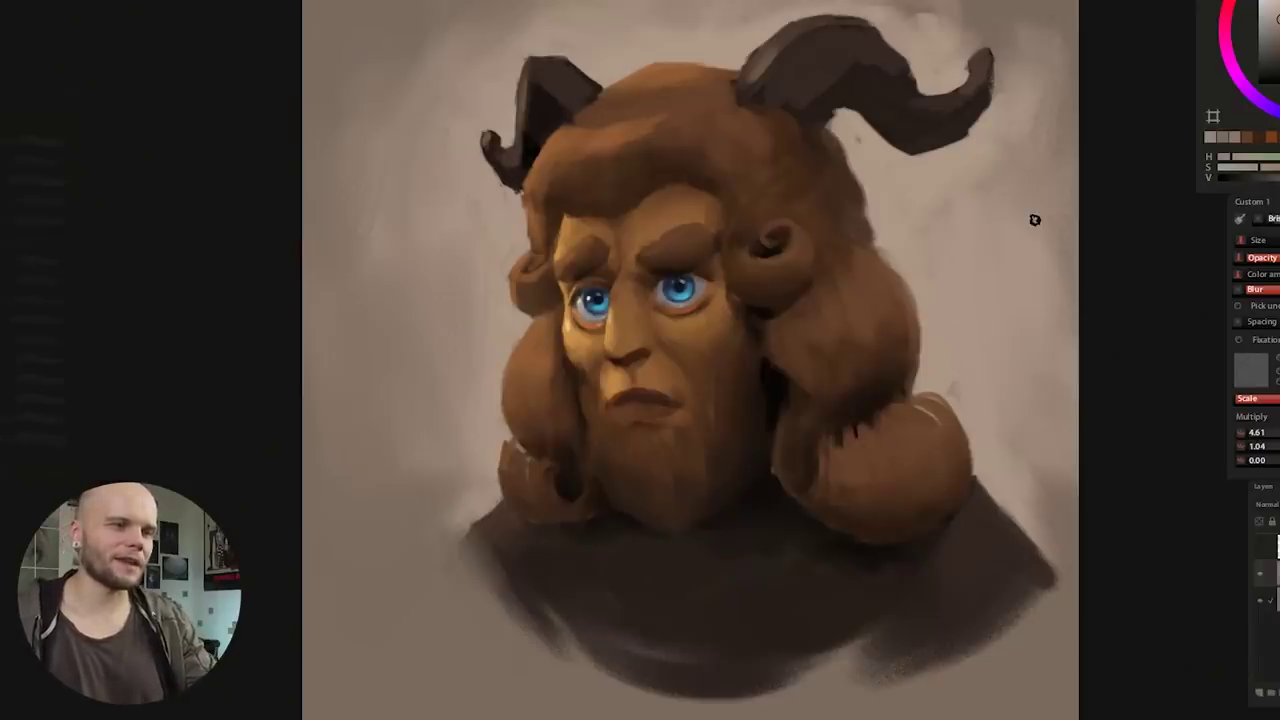
Step: Paint fine strands in sampled browns over the large side lock and along the hair edge below the bigger horn
left_click(546, 266, "alt")
left_click(541, 268, "alt")
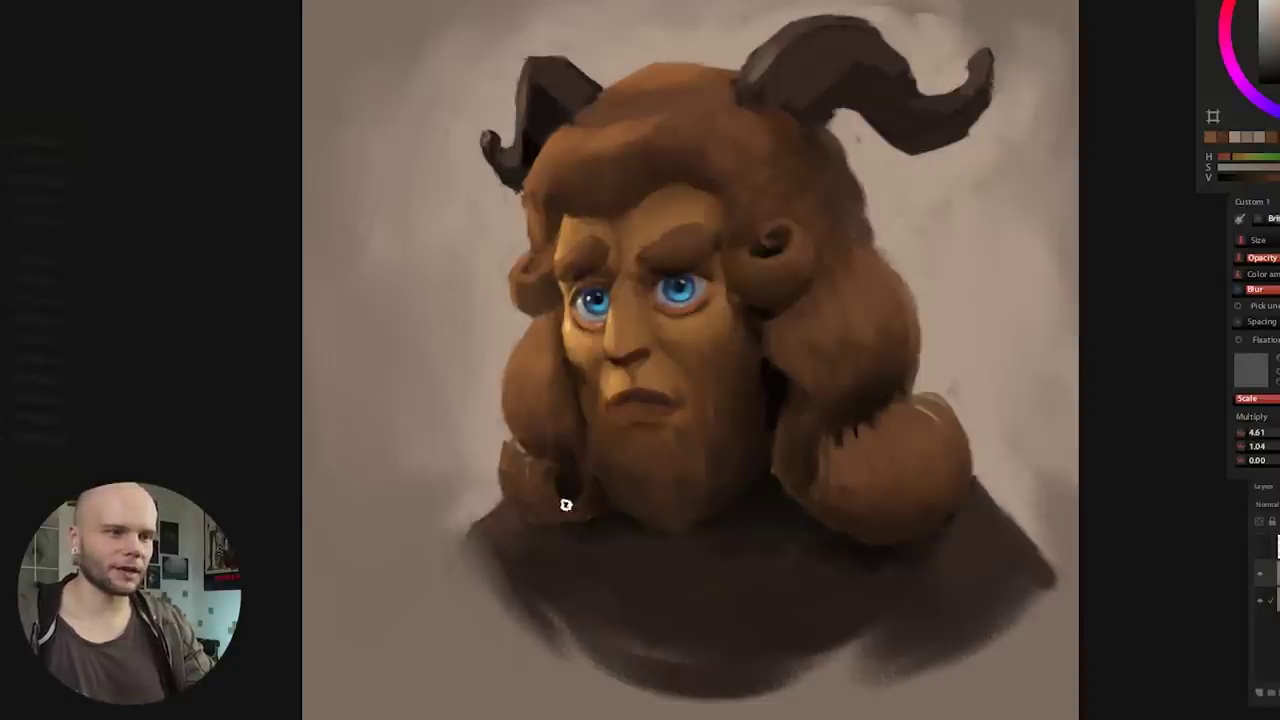
left_click(858, 442, "alt")
mouse_move(857, 443)
left_mouse_down()
mouse_move(832, 460)
mouse_move(877, 425)
mouse_move(905, 419)
mouse_move(849, 441)
mouse_move(922, 418)
mouse_move(857, 480)
mouse_move(888, 519)
mouse_move(858, 441)
left_mouse_up()
left_click(890, 276, "alt")
left_click(876, 330, "alt")
left_click_drag(883, 357, 863, 296)
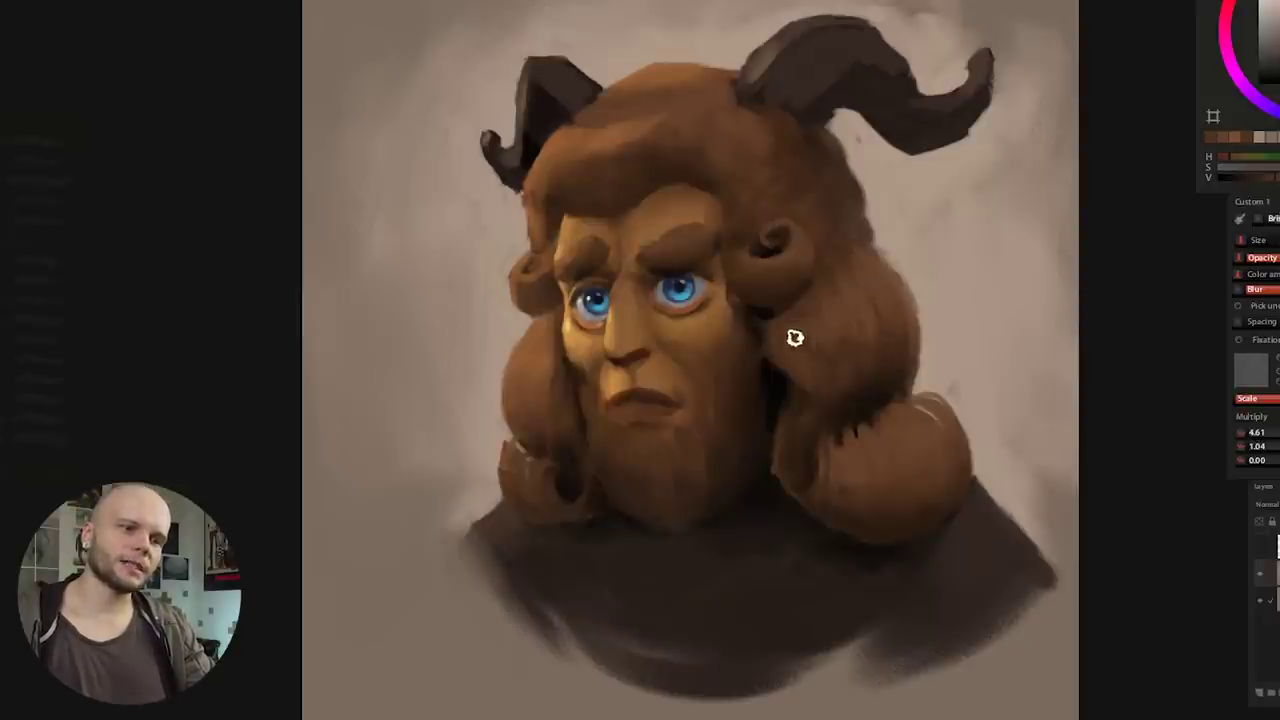
left_click(832, 377, "alt")
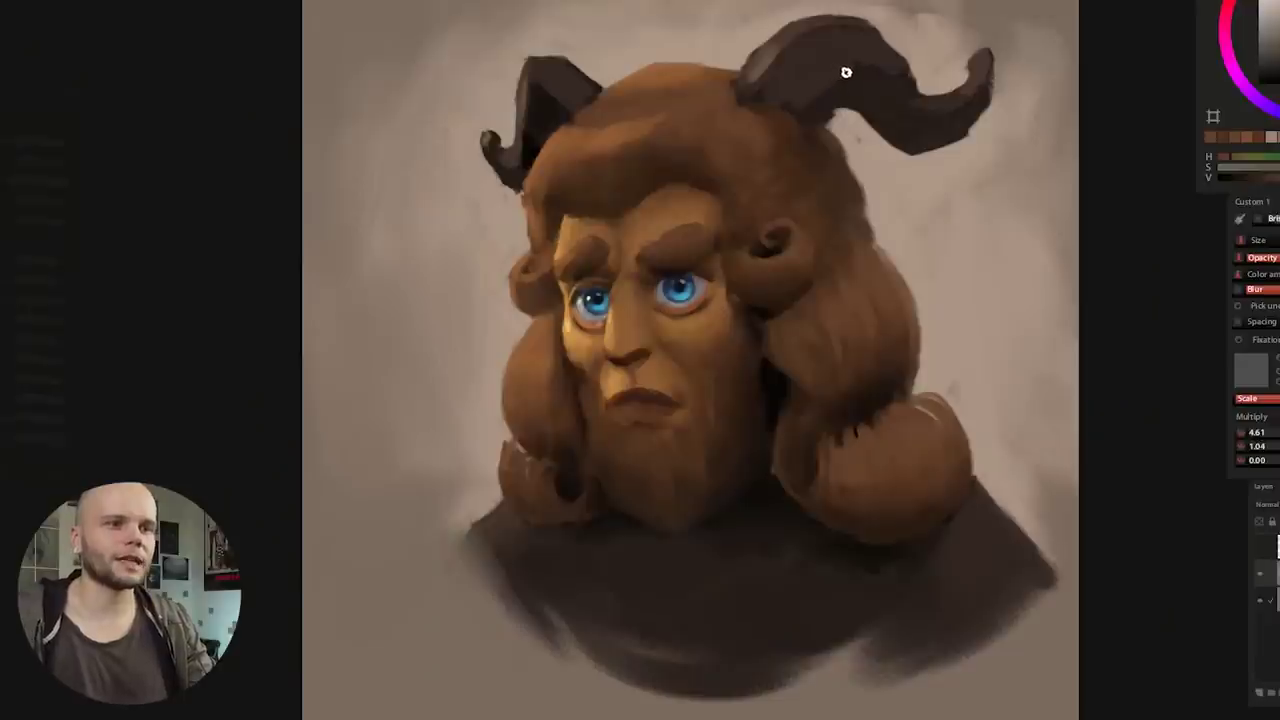
left_click(849, 180, "alt")
left_click_drag(852, 168, 840, 170)
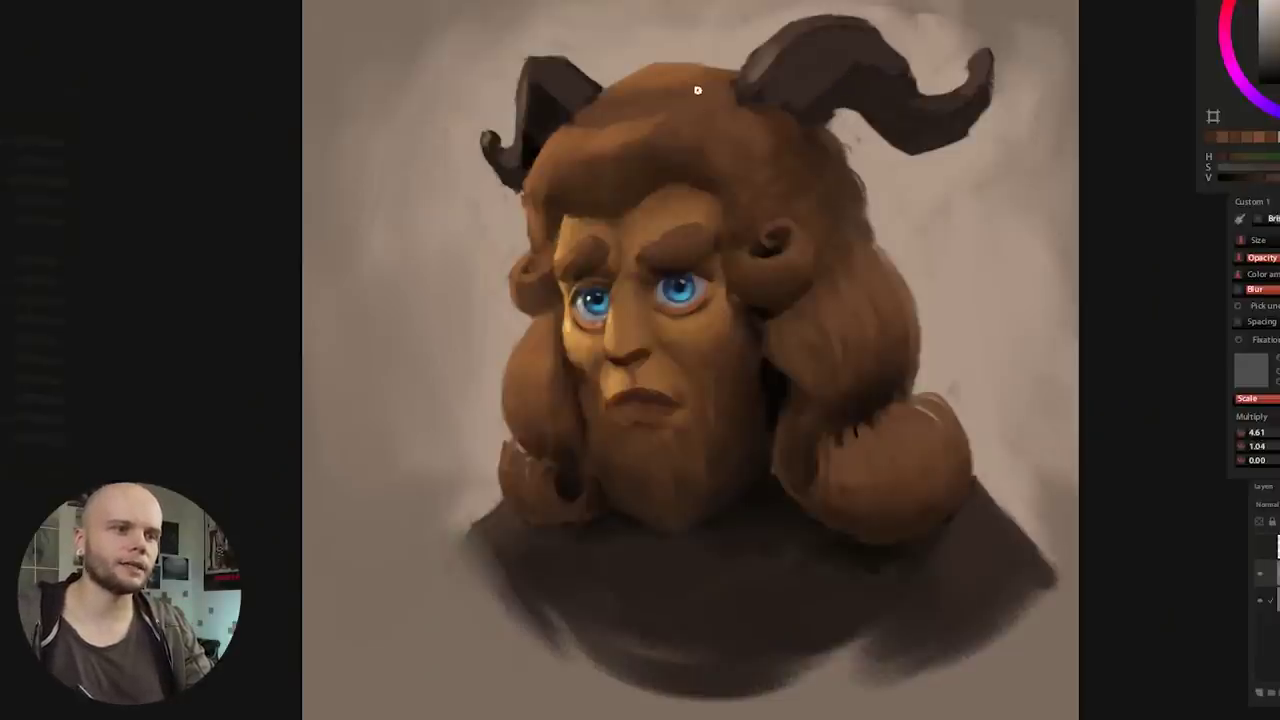
Step: Paint curved hair strands along the swept-back fringe above the forehead, using browns sampled from the hair
left_click(726, 141, "alt")
left_click(681, 151, "alt")
left_click_drag(743, 106, 666, 162)
left_click_drag(700, 118, 658, 163)
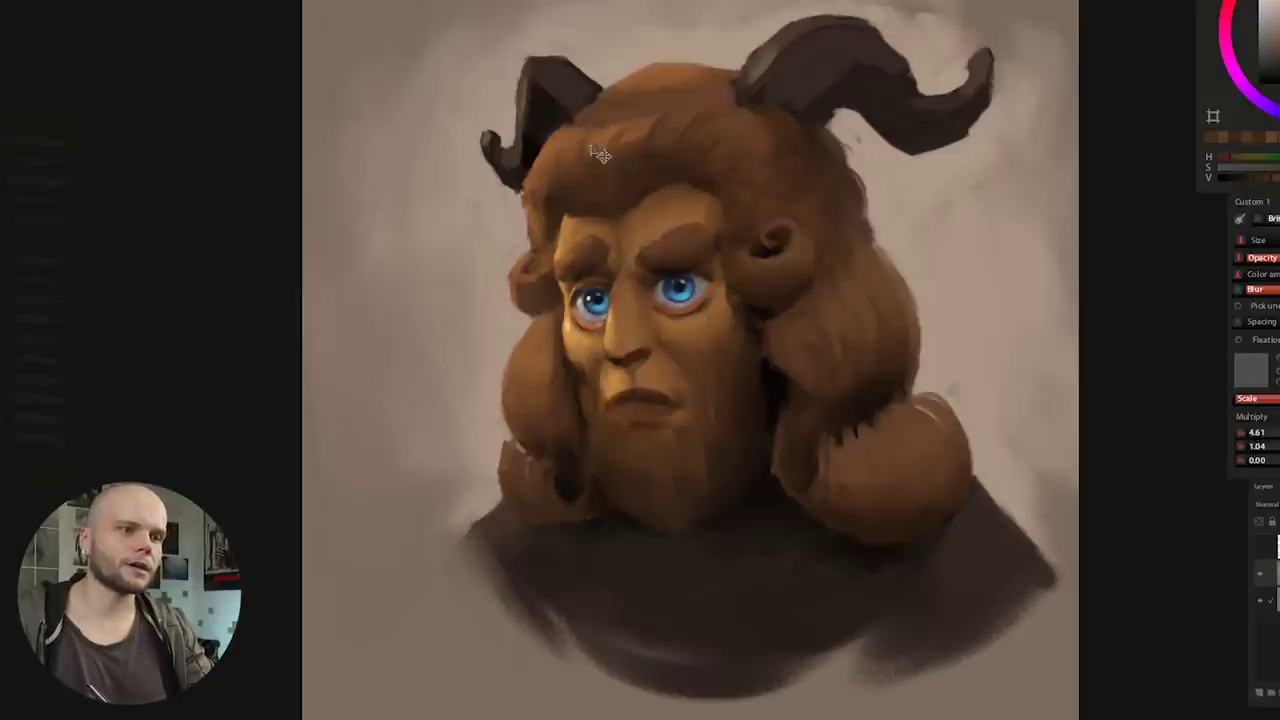
left_click(646, 112, "alt")
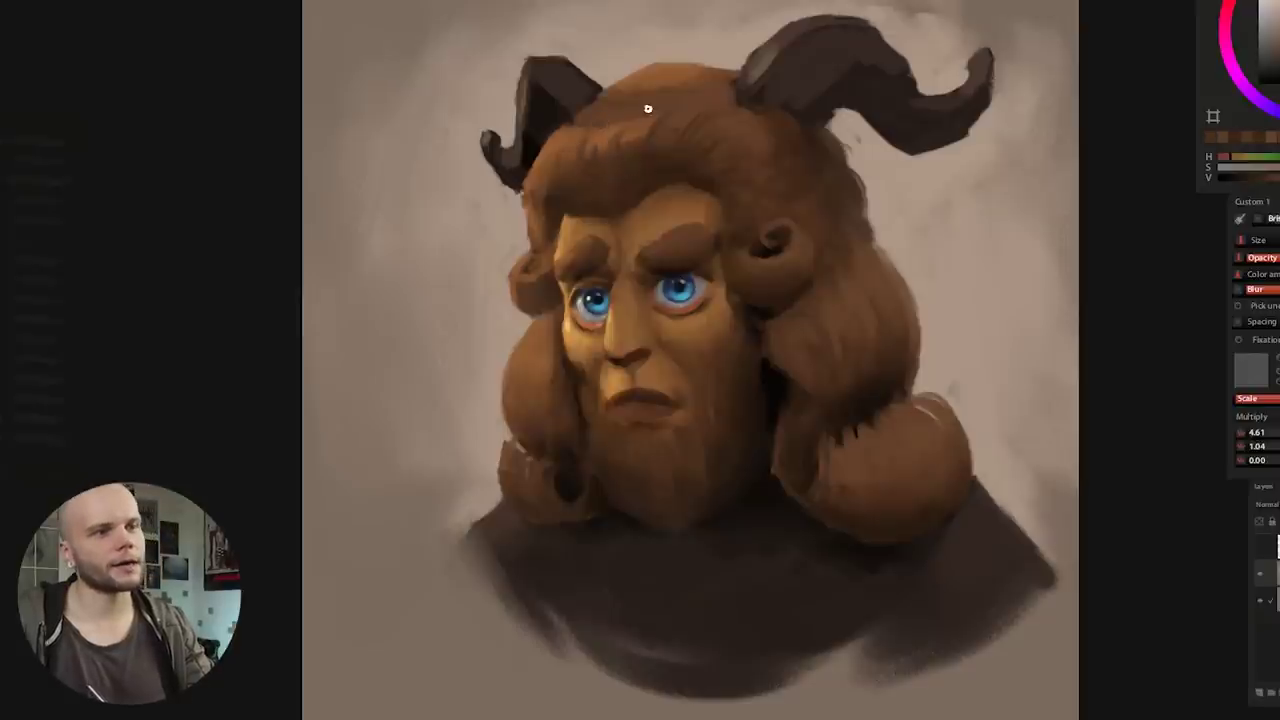
left_click(677, 121, "alt")
mouse_move(634, 112)
left_mouse_down()
mouse_move(561, 152)
mouse_move(524, 186)
left_mouse_up()
Step: Add fine strands in sampled browns to the two small curls framing the face
left_click(601, 266, "alt")
left_click(511, 289, "alt")
left_click(514, 300, "alt")
left_click(744, 268, "alt")
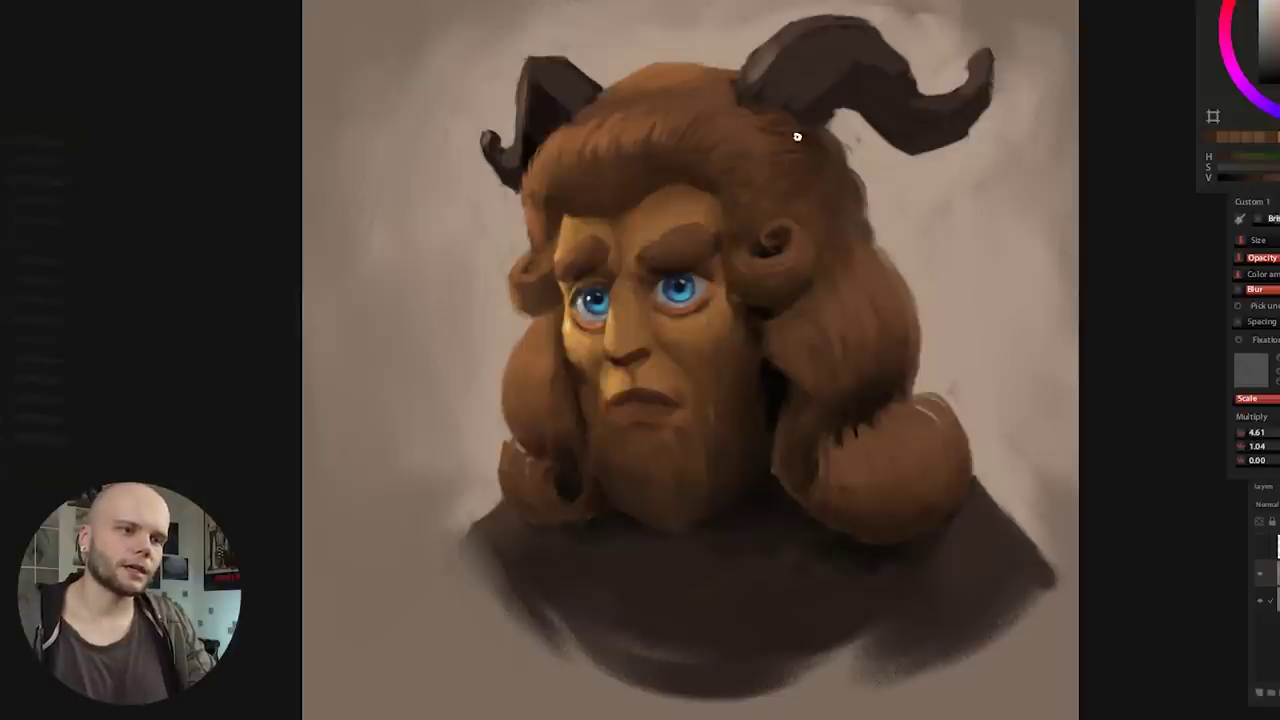
Step: Paint loose hair strands over the crown and around the base of the larger horn
left_click(731, 86, "alt")
left_click_drag(736, 99, 757, 128)
mouse_move(744, 76)
left_mouse_down()
mouse_move(716, 60)
mouse_move(590, 86)
left_mouse_up()
left_click(680, 62, "alt")
Step: Add stray hairs to the outer edges of the side locks and break up the beard with fine strands in dark brown
left_click_drag(903, 272, 920, 350)
left_click_drag(512, 343, 503, 398)
left_click_drag(506, 443, 496, 492)
left_click(773, 443, "alt")
mouse_move(773, 443)
left_mouse_down()
mouse_move(646, 466)
mouse_move(646, 506)
mouse_move(743, 466)
mouse_move(740, 360)
left_mouse_up()
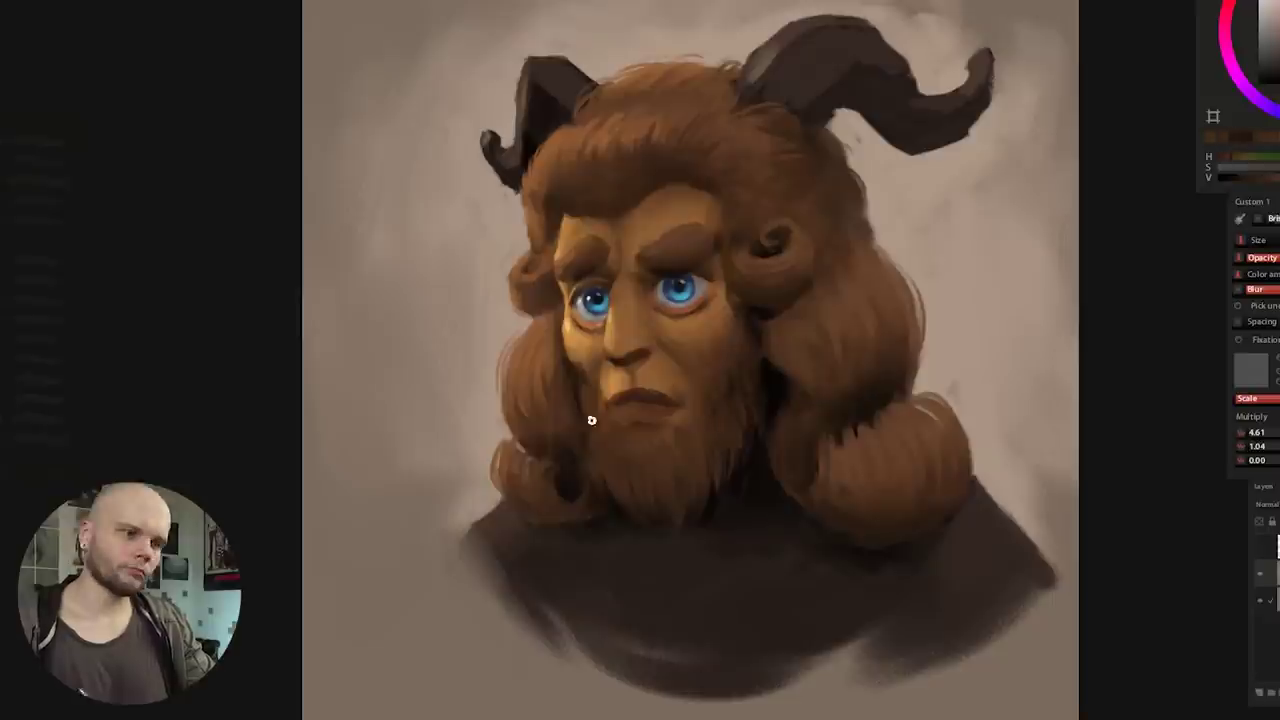
Step: Paint lighter brown highlight strands on the fringe and the large side locks
left_click(688, 474, "alt")
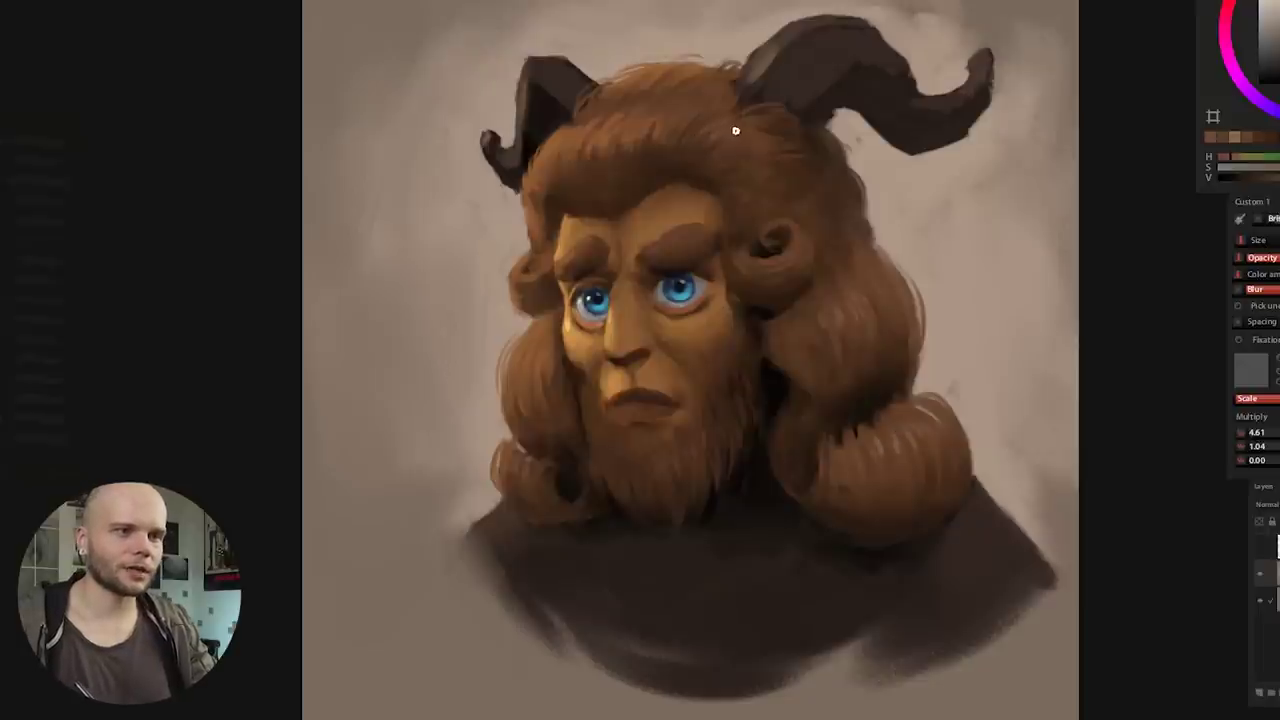
left_click(698, 156, "alt")
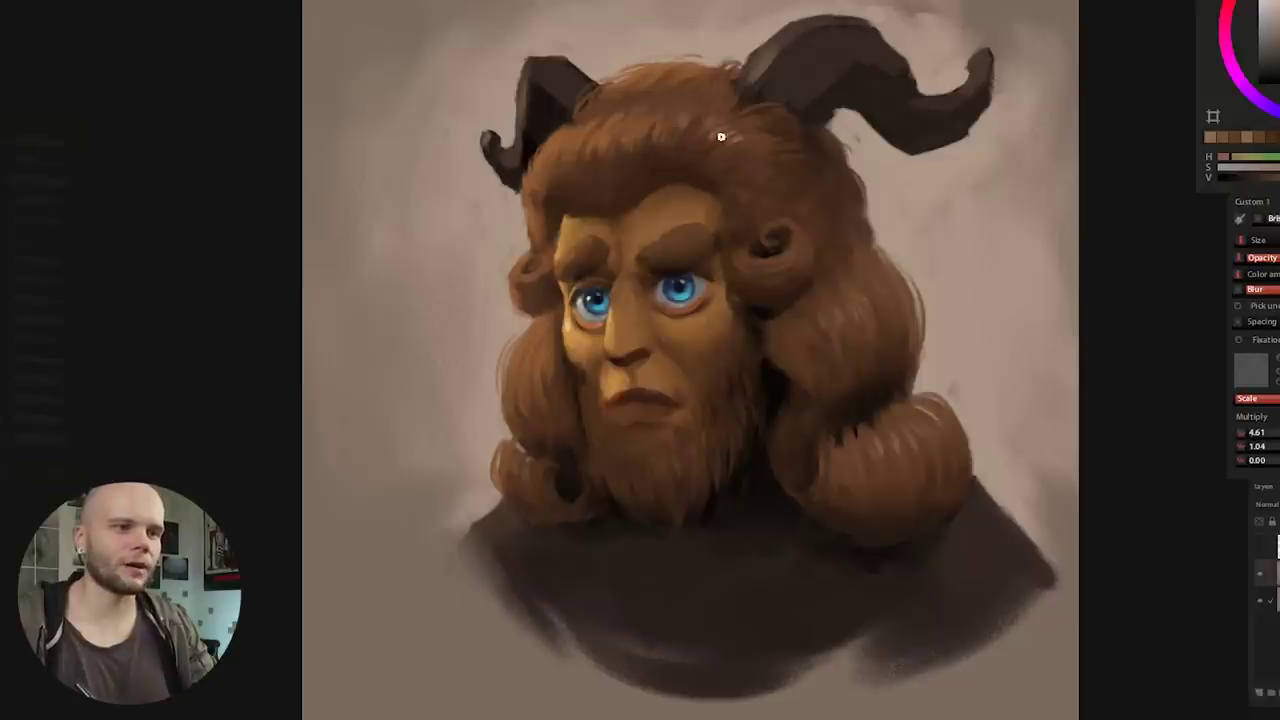
left_click(755, 131, "alt")
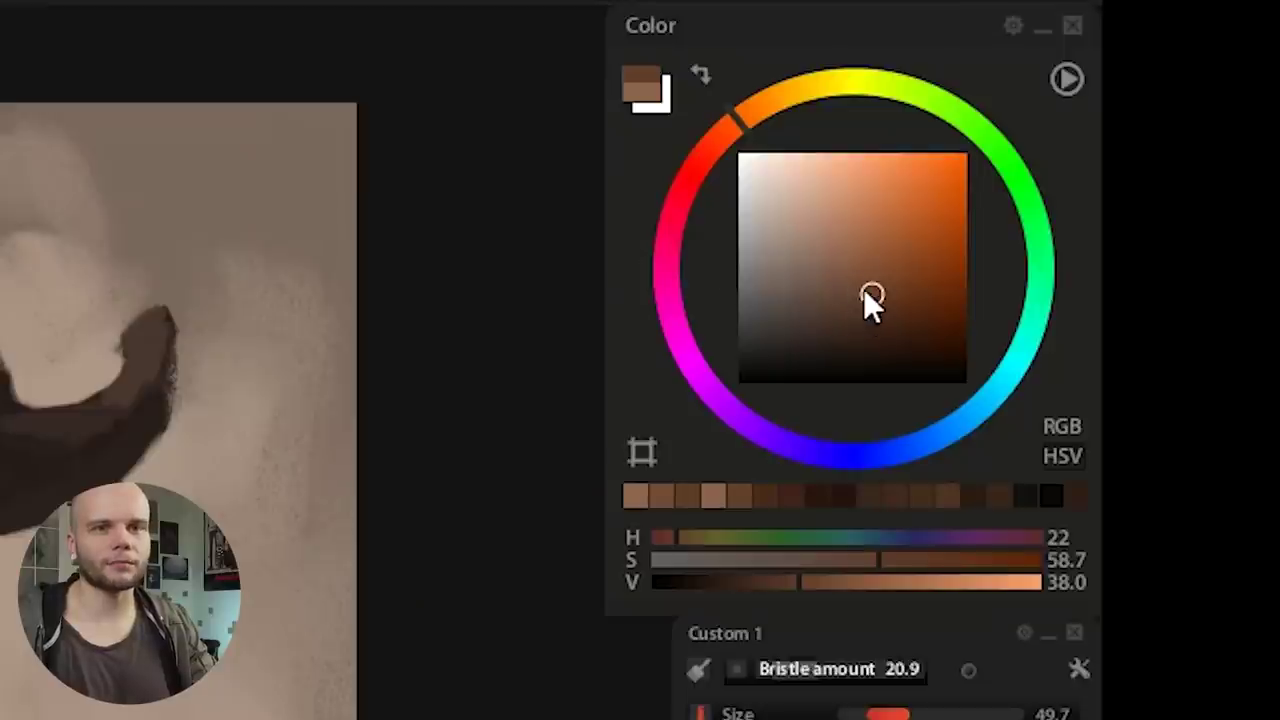
left_click_drag(864, 289, 849, 259)
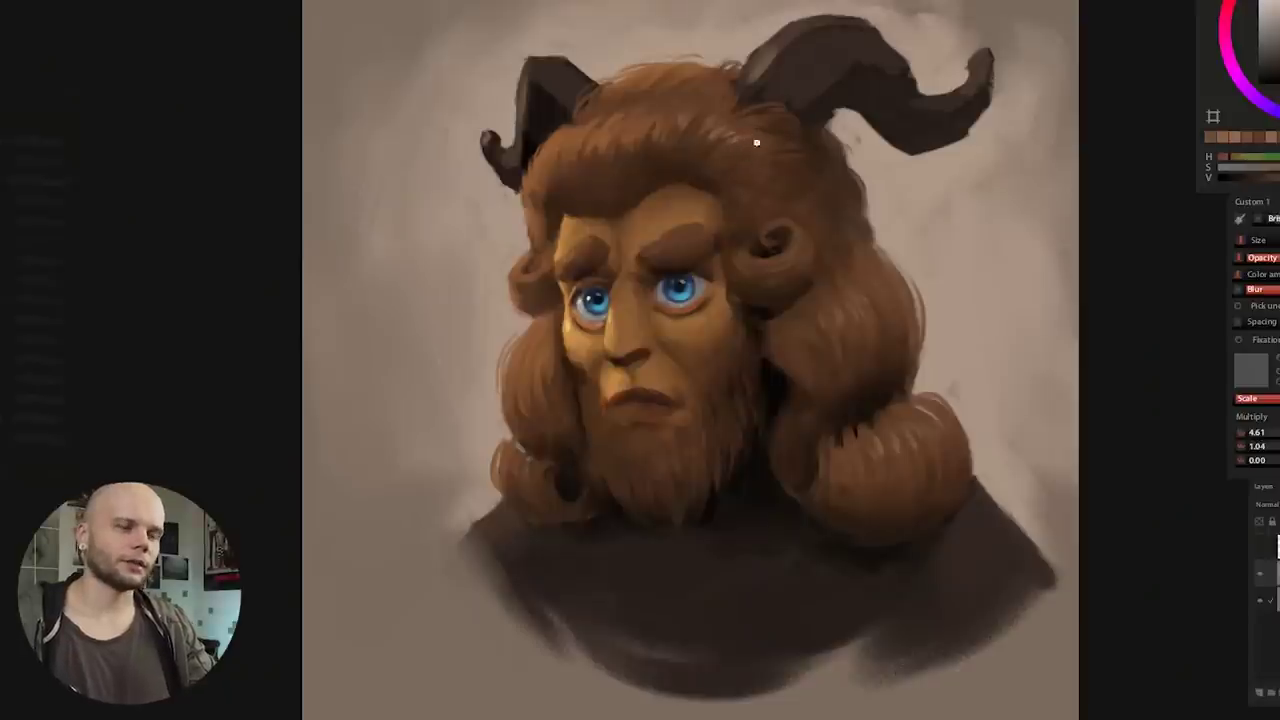
Step: Highlight the eyebrow, the curl below the larger horn and the lock on the smaller-horn side with lighter sampled browns
left_click(734, 194, "alt")
left_click(763, 249, "alt")
left_click(534, 351, "alt")
left_click_drag(534, 351, 525, 335)
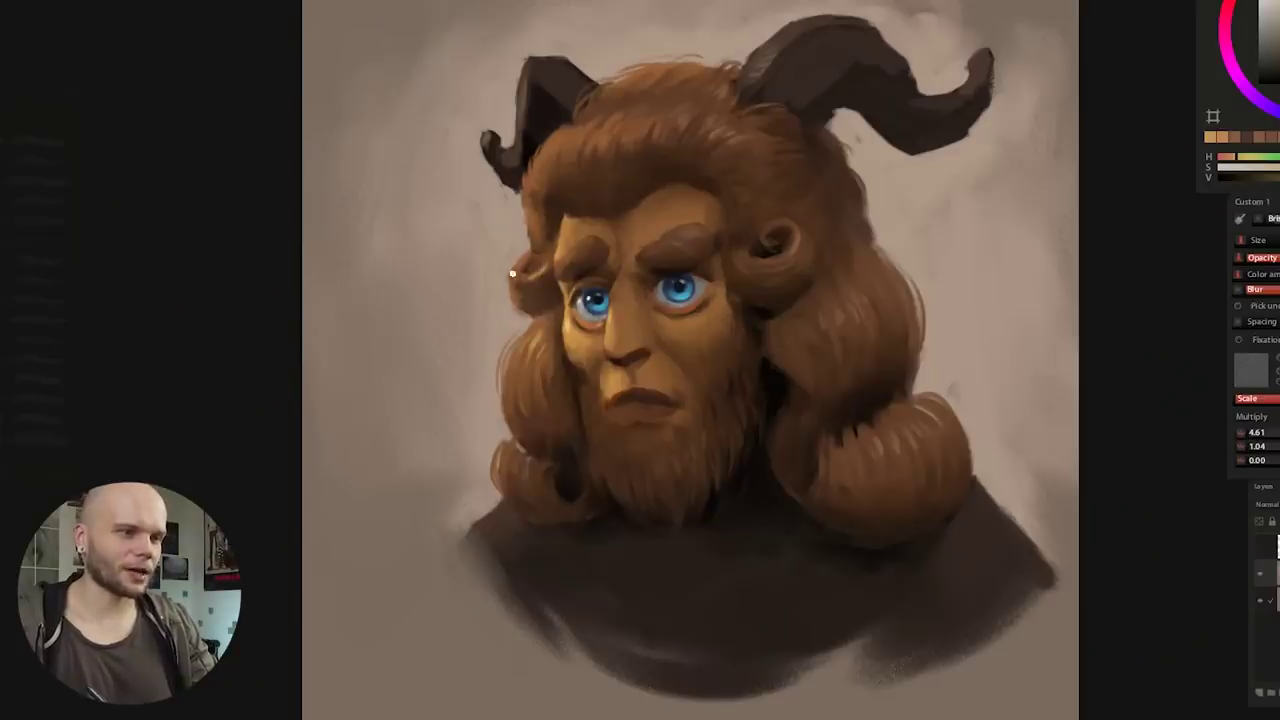
Step: Refine the small curl on the smaller-horn side of the face with sampled light and dark brown strokes
left_click(508, 298, "alt")
left_click_drag(508, 296, 523, 316)
left_click(518, 289, "alt")
left_click_drag(546, 262, 512, 288)
left_click(520, 313, "alt")
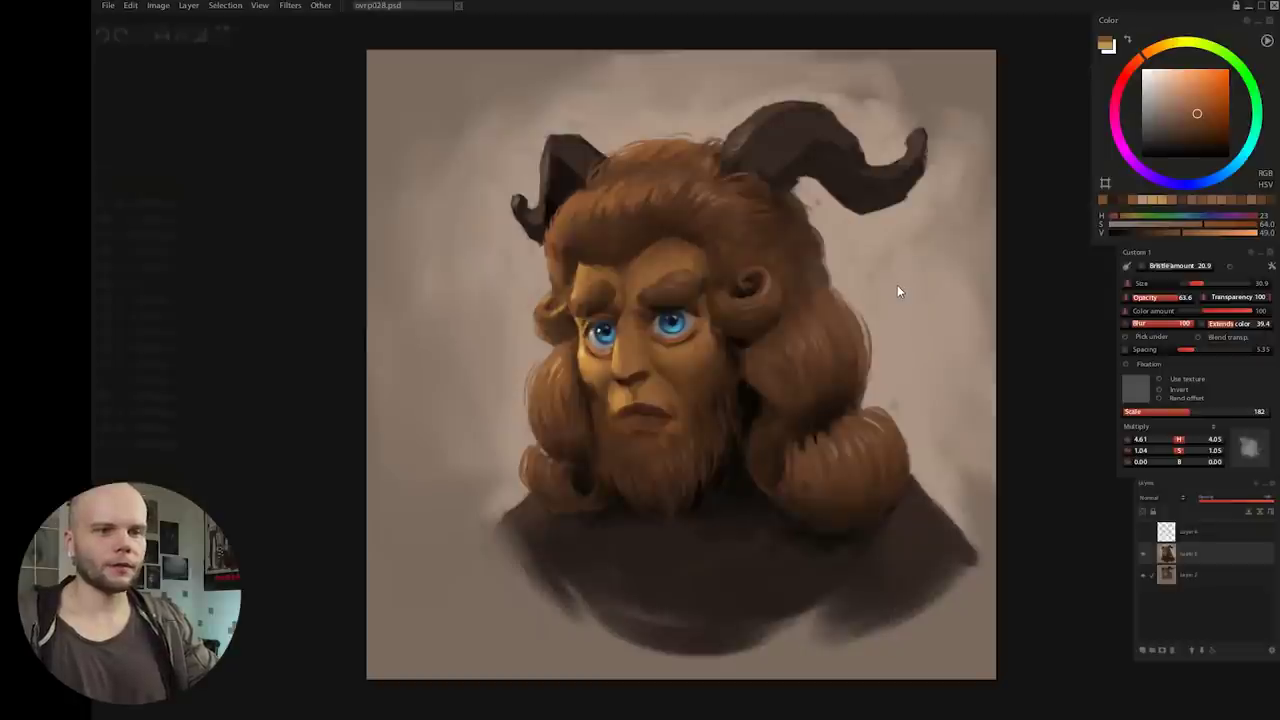
Step: Apply a Smart Color Correction curves adjustment to the painting layer, brightening and warming its tones
key("ctrl+u")
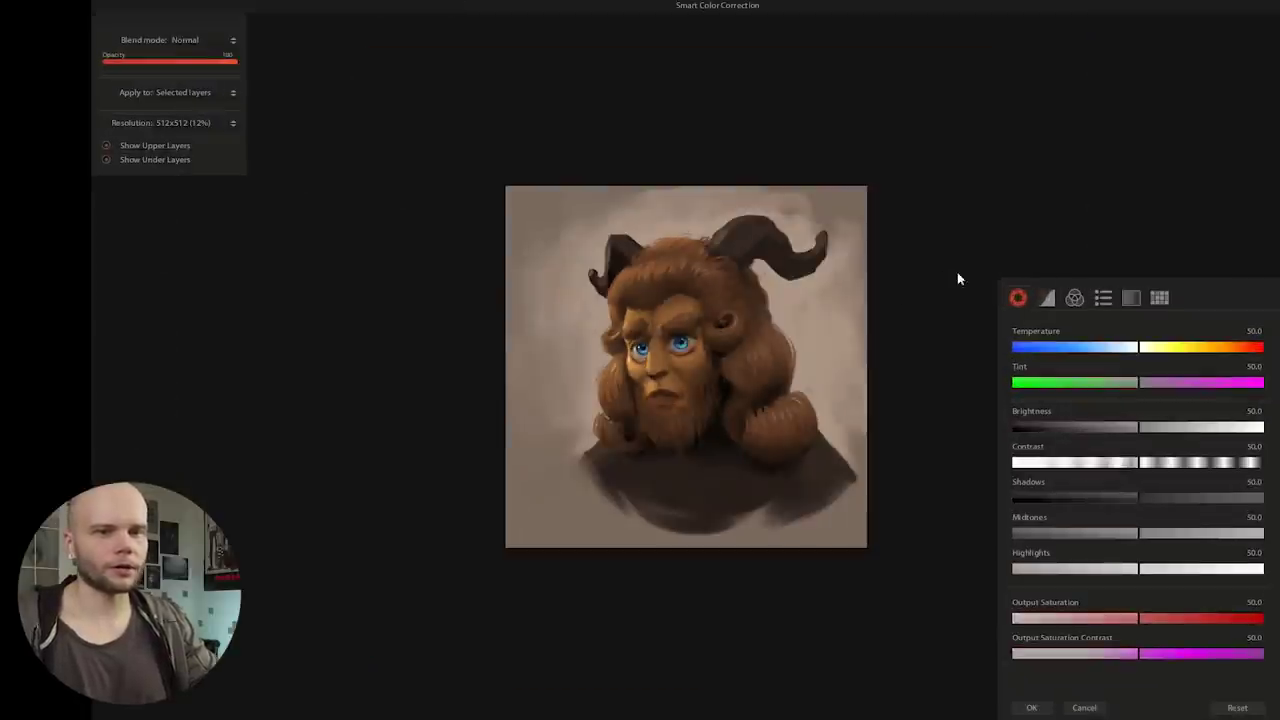
left_click(1047, 297)
left_click_drag(1177, 446, 1174, 414)
left_click_drag(1086, 520, 1083, 531)
left_click(1096, 321)
left_click_drag(1183, 440, 1177, 421)
left_click(1092, 515)
left_click(1032, 708)
Step: Compare the painting before and after the colour correction by repeatedly undoing and redoing it
key("ctrl+z")
key("ctrl+shift+z")
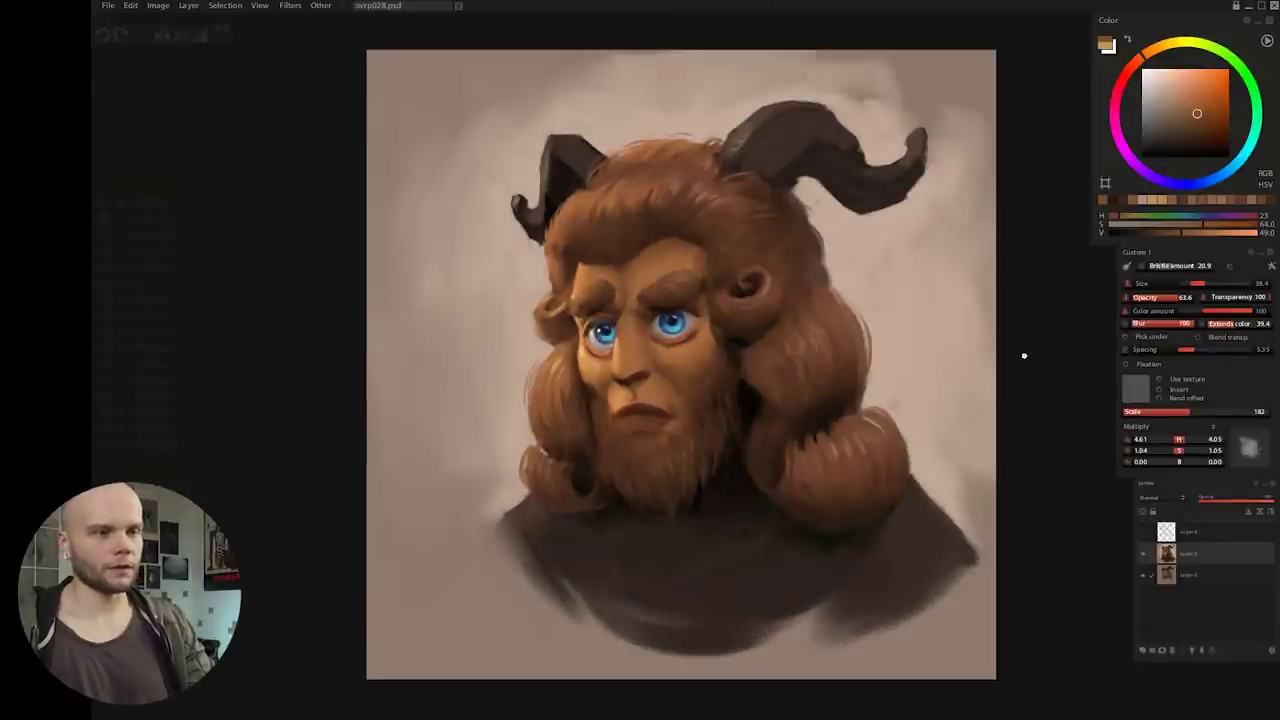
key("ctrl+z")
key("ctrl+y")
key("ctrl+z")
key("ctrl+y")
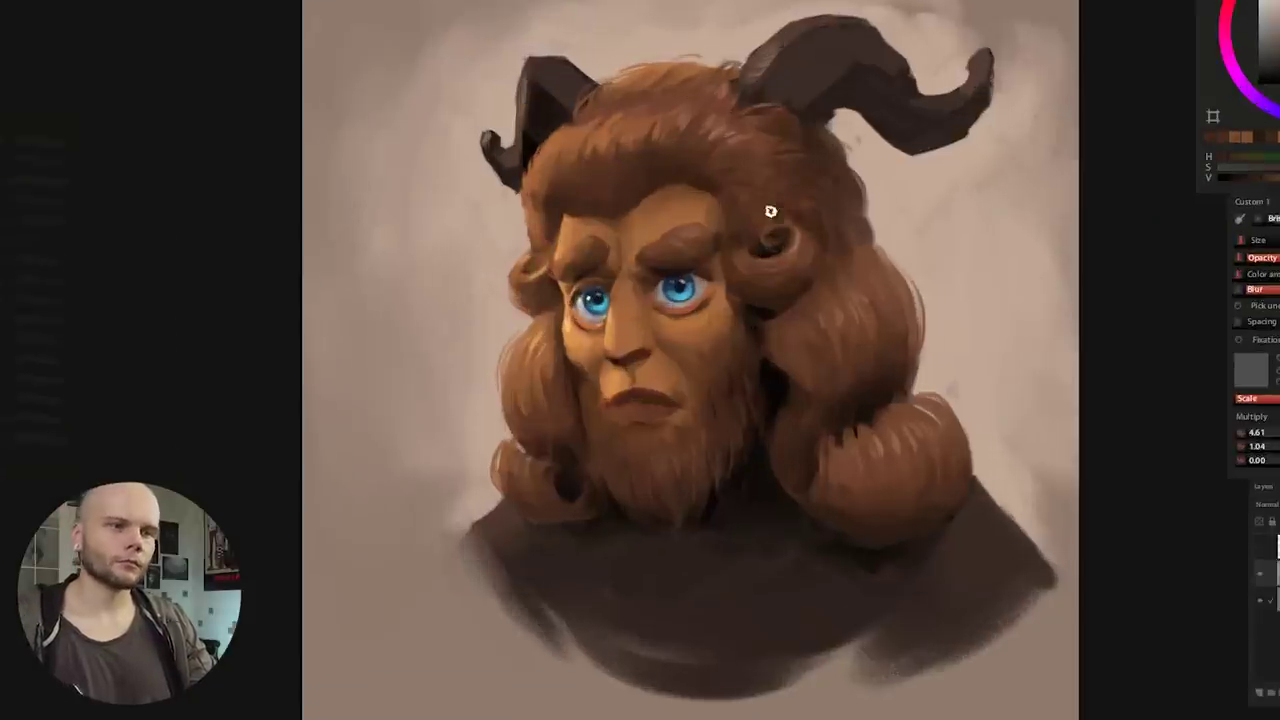
Step: Extend and define the small curl below the larger horn with browns sampled from the surrounding hair
left_click(769, 220, "alt")
left_click(826, 260, "alt")
left_click(826, 260, "alt")
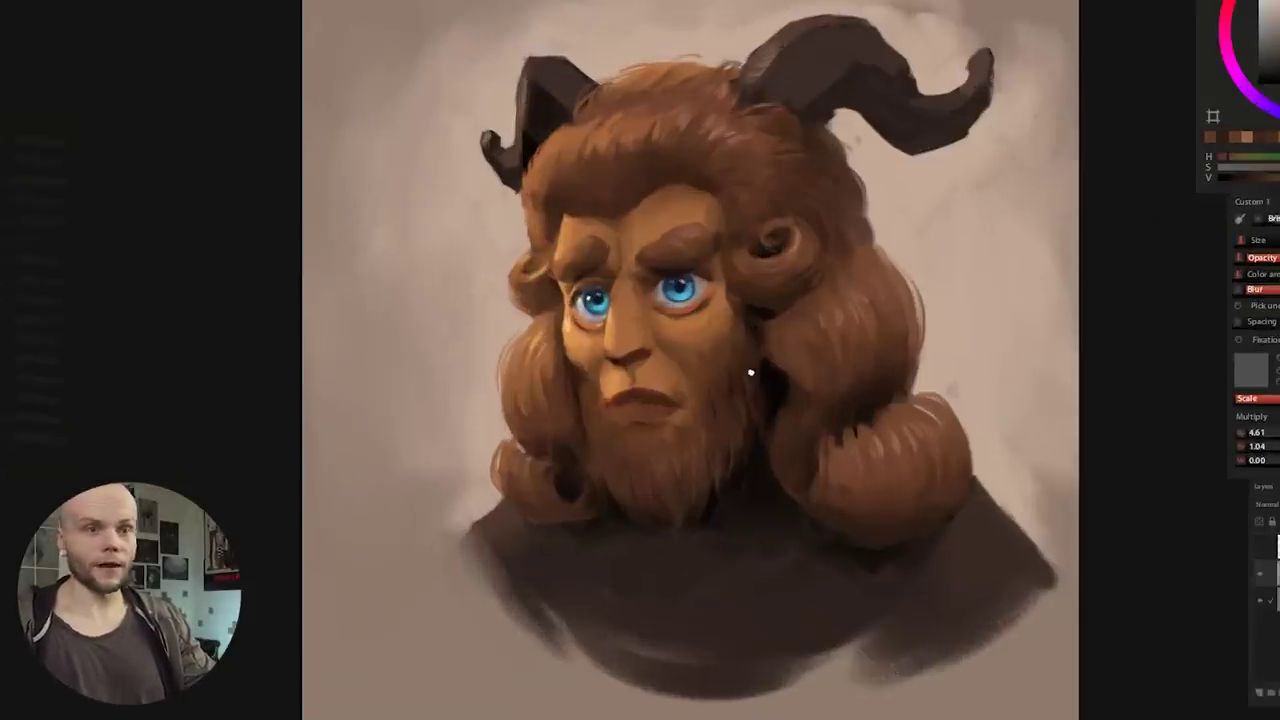
Step: Paint a white fang at the corner of the mouth and touch up the cheek and upper lip with sampled skin tones
left_click_drag(630, 430, 760, 424)
left_click(686, 349, "alt")
mouse_move(694, 364)
left_mouse_down()
mouse_move(669, 335)
mouse_move(688, 365)
left_mouse_up()
left_click(671, 356, "alt")
left_click(700, 63, "alt")
left_click(683, 383, "alt")
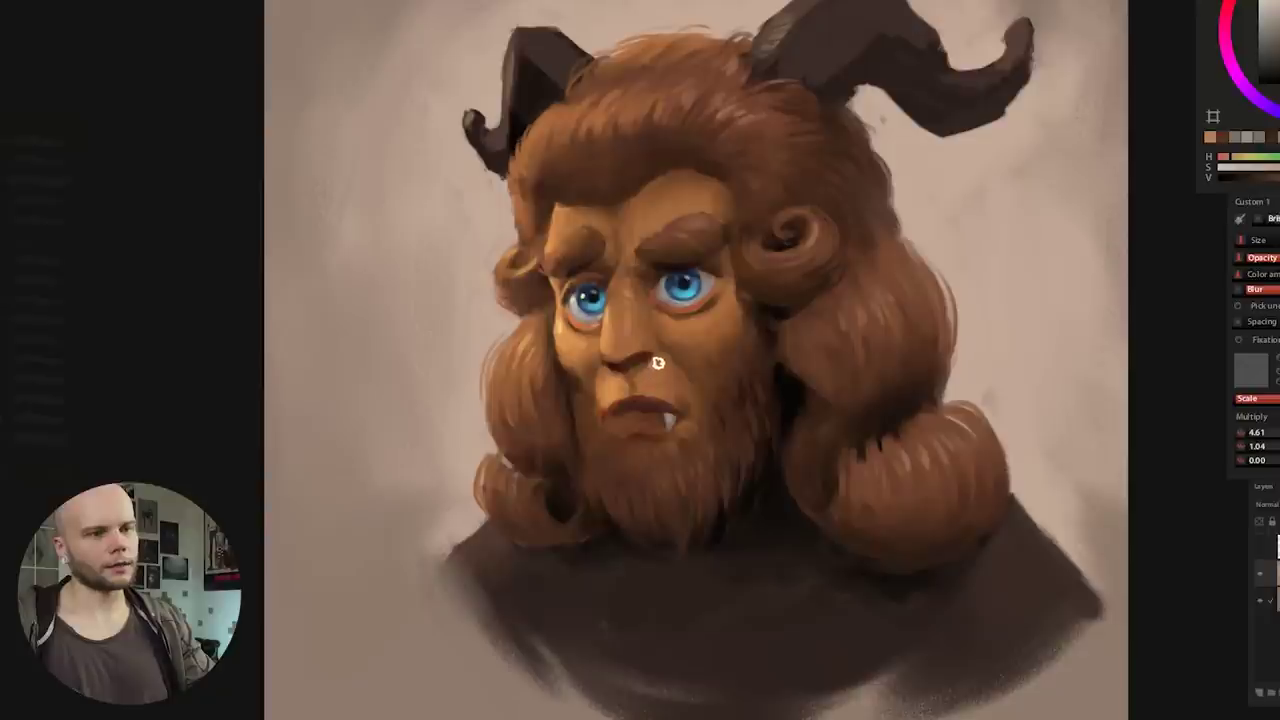
Step: Touch up the forehead and the bridge of the nose with sampled skin tones
left_click(705, 195, "alt")
left_click(621, 318, "alt")
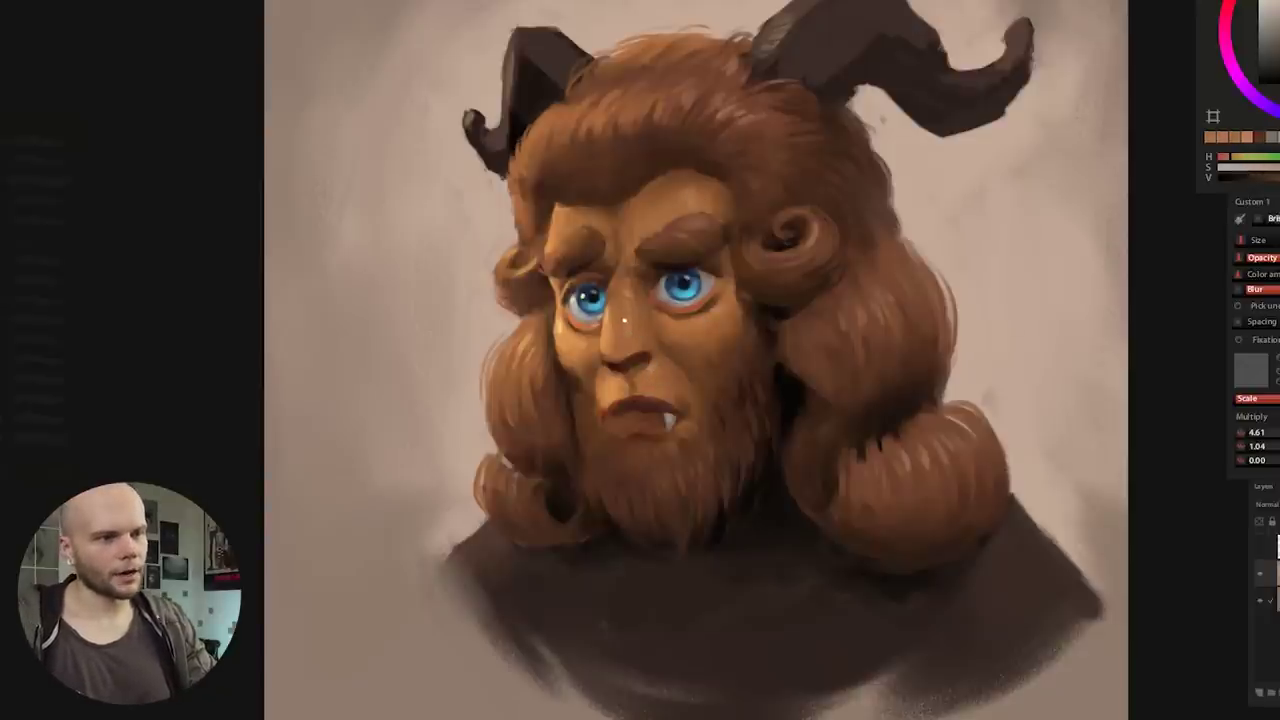
left_click(621, 313, "alt")
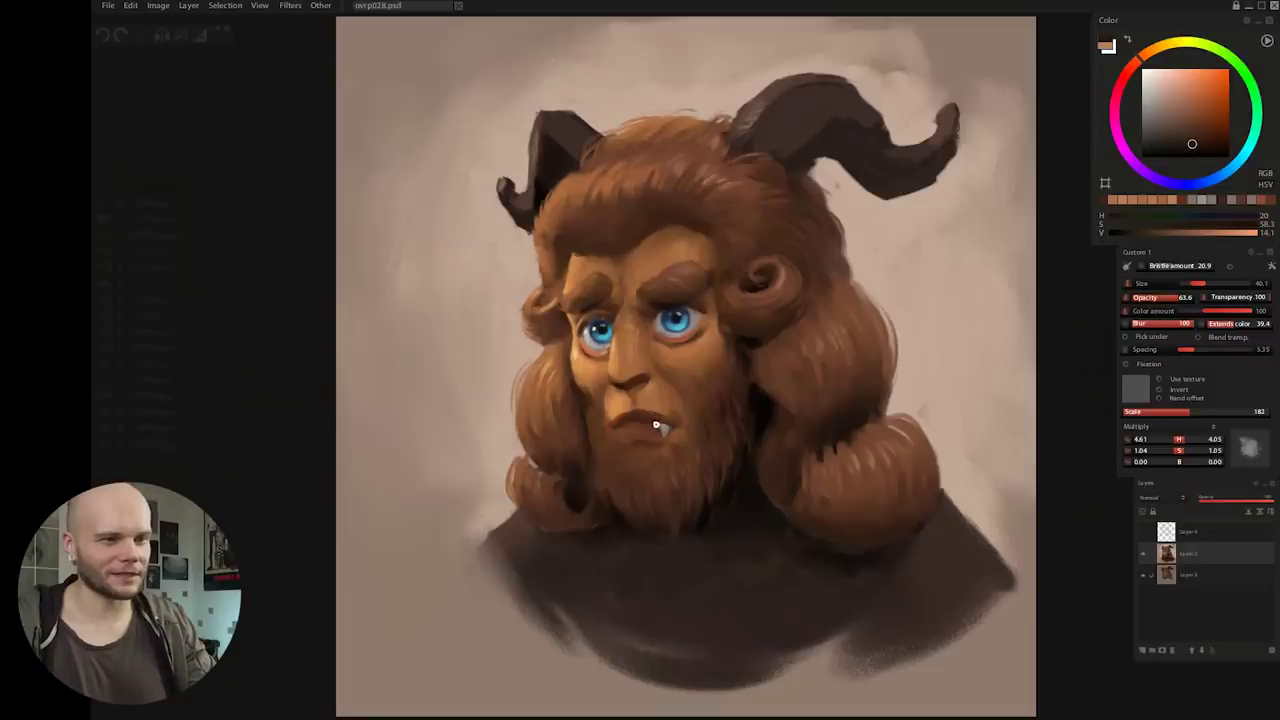
Step: Refine the white fang and the dark mouth opening around its base with tones sampled beside the tooth
left_click_drag(656, 425, 655, 440)
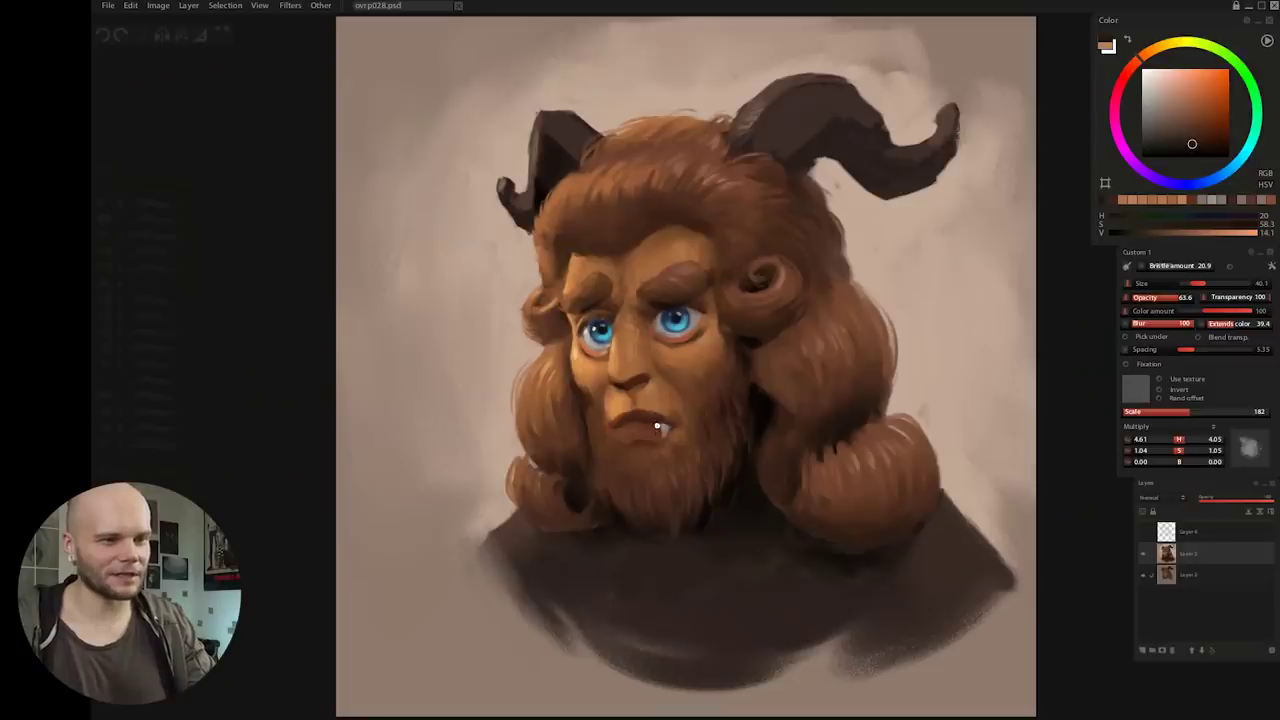
scroll(656, 427, "up", 5)
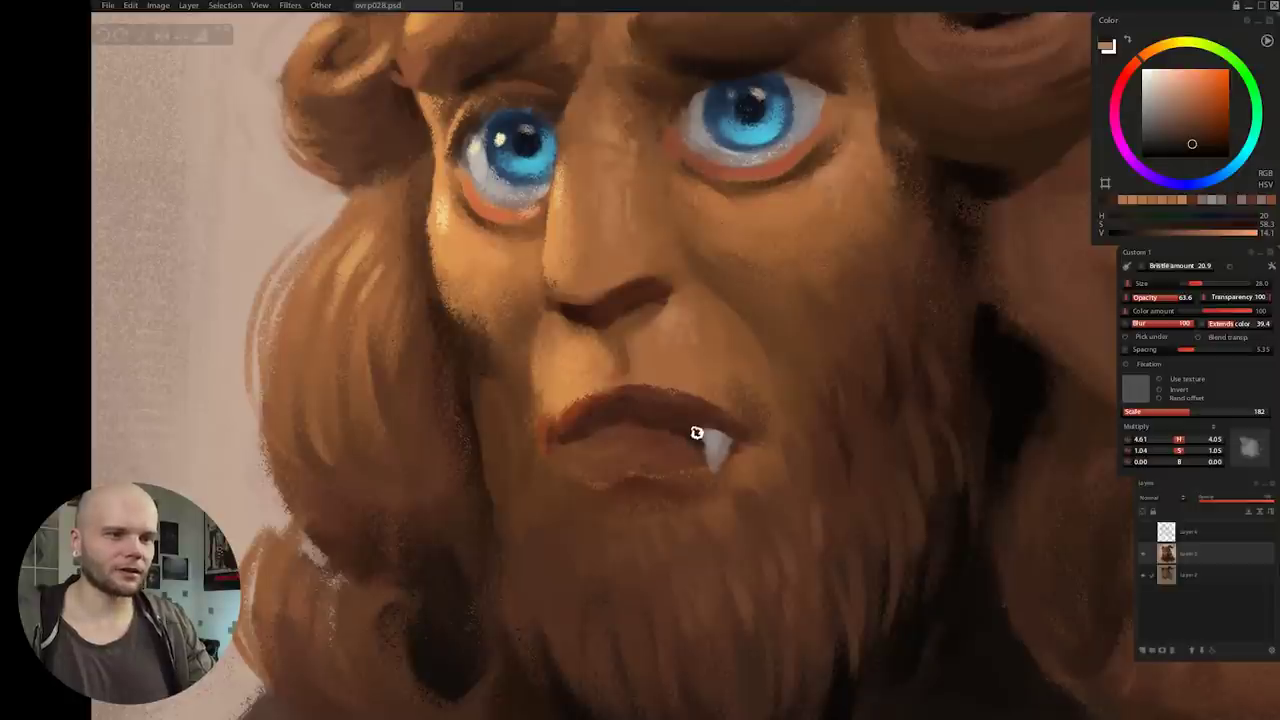
right_click(701, 441)
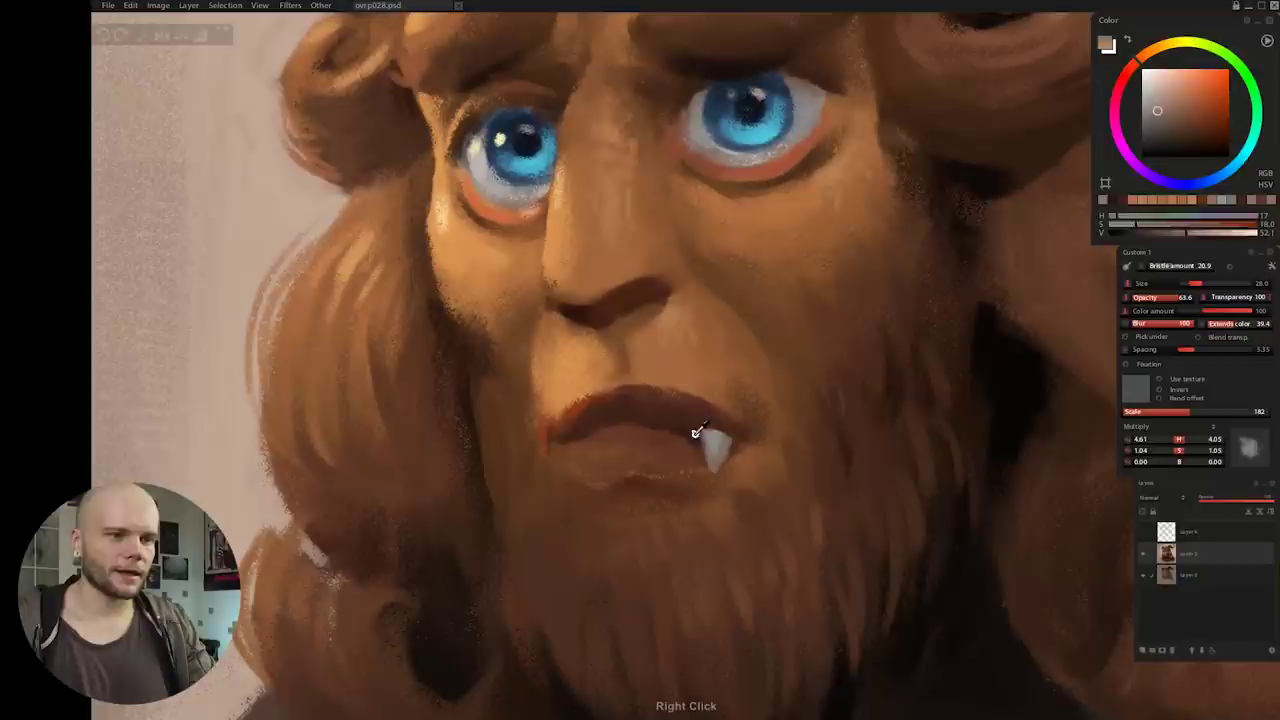
right_click(695, 433)
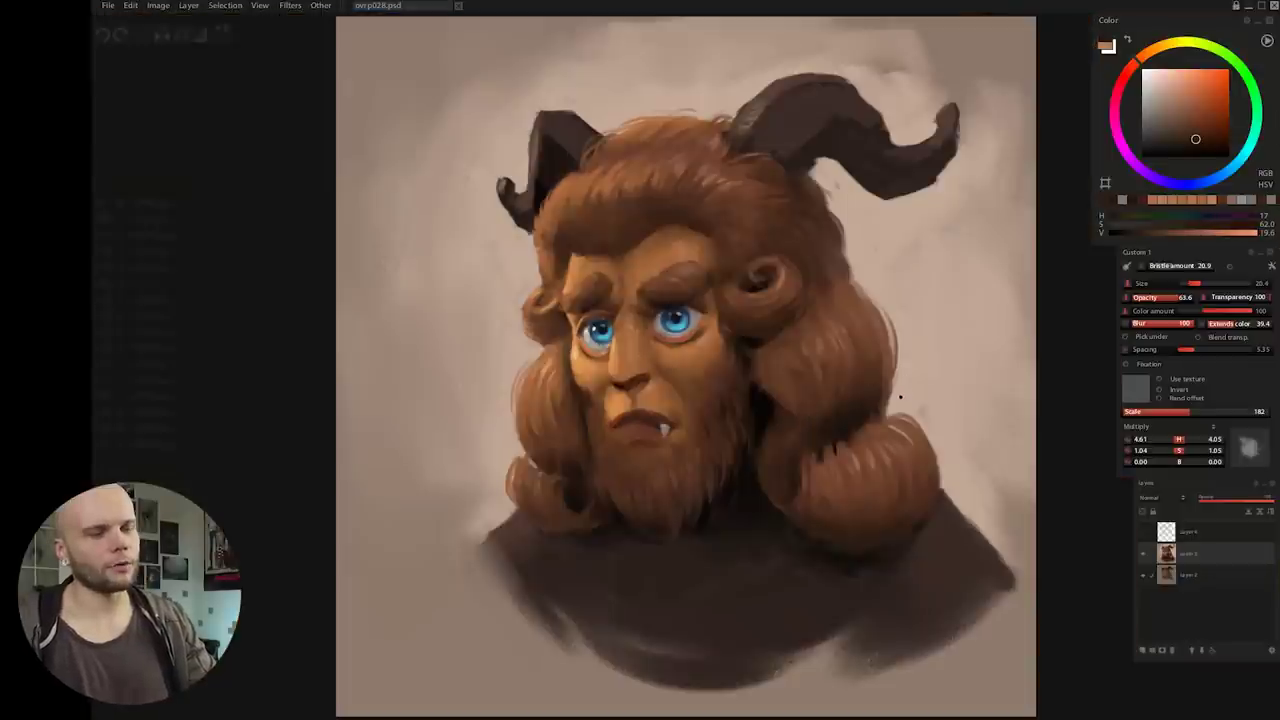
Step: Sample the backdrop tone beside the hair, and toggle the painted portrait layer off and on to compare versions
right_click(900, 397)
left_click(1144, 555)
left_click(1143, 554)
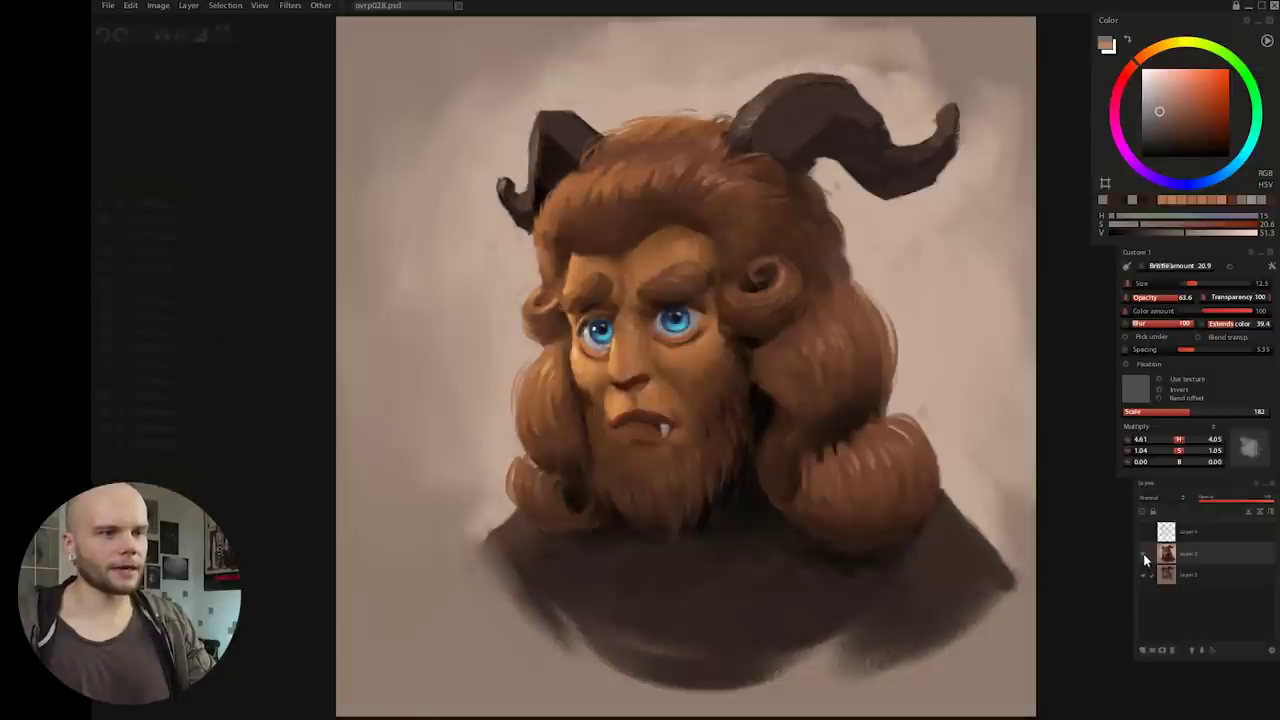
Step: Deepen the pupil and upper iris of the larger blue eye with sampled dark blue tones
scroll(657, 370, "up", 5)
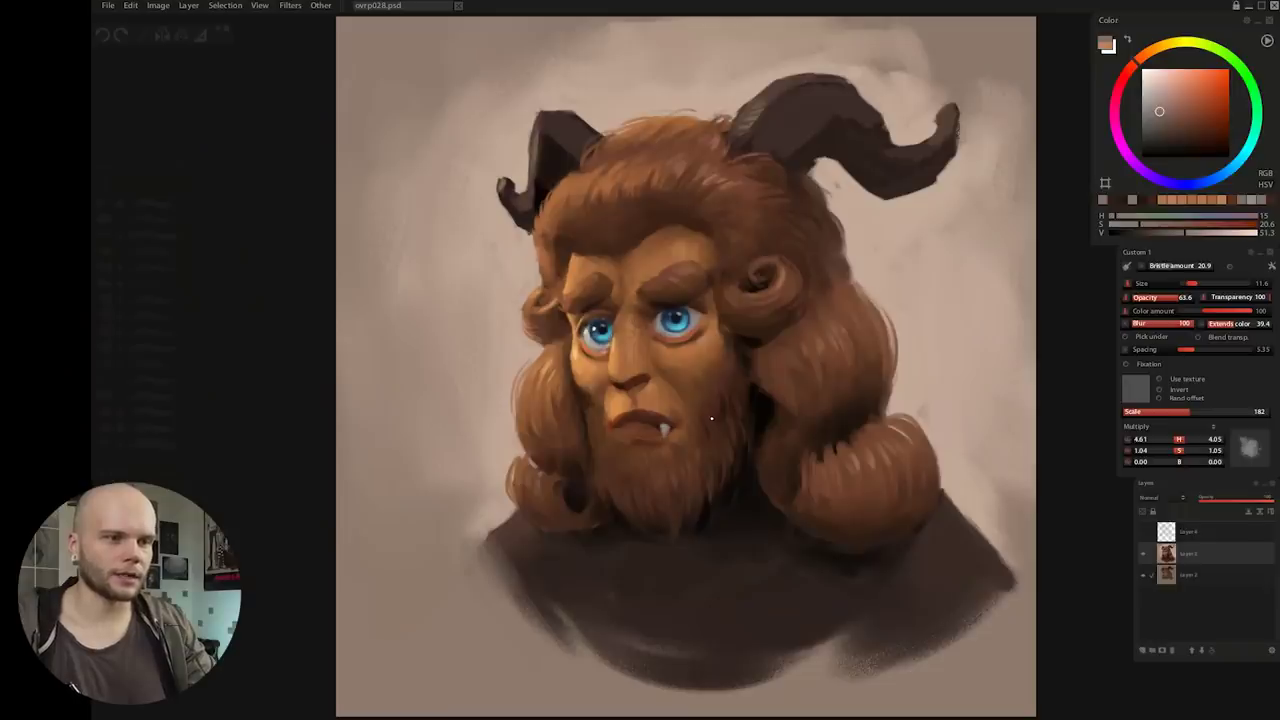
scroll(642, 330, "up", 5)
right_click(765, 291)
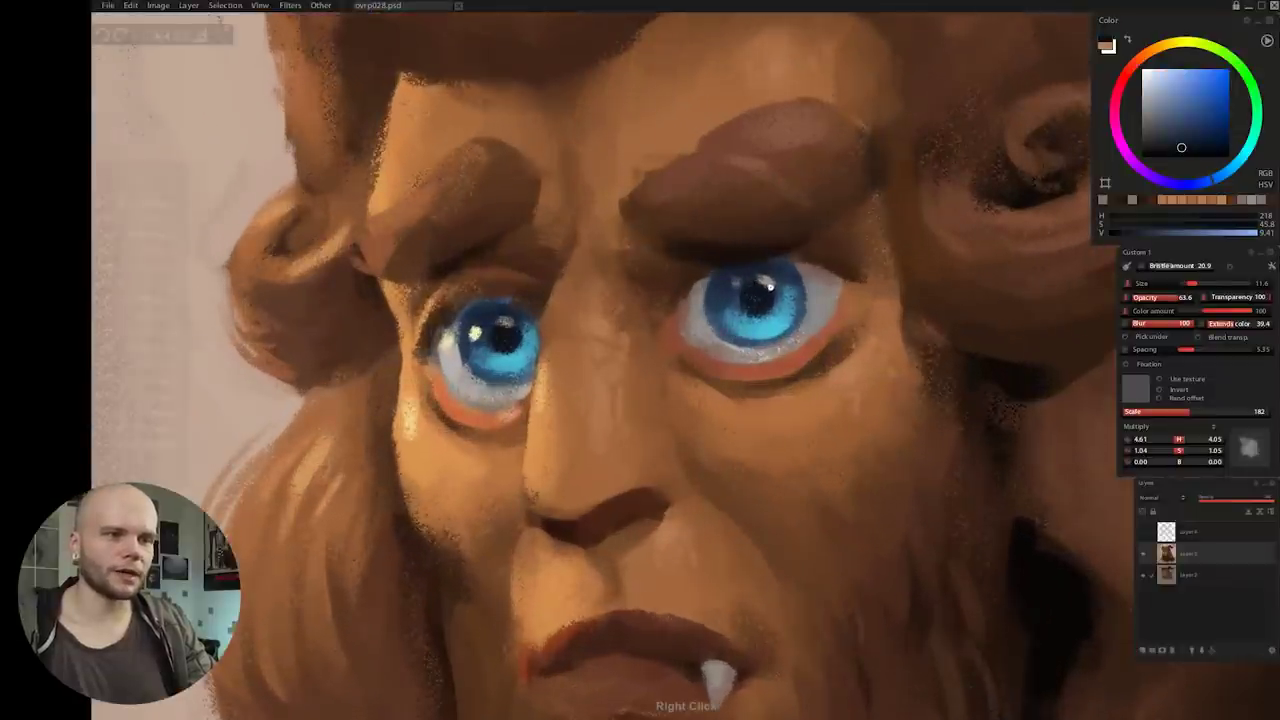
right_click(777, 264)
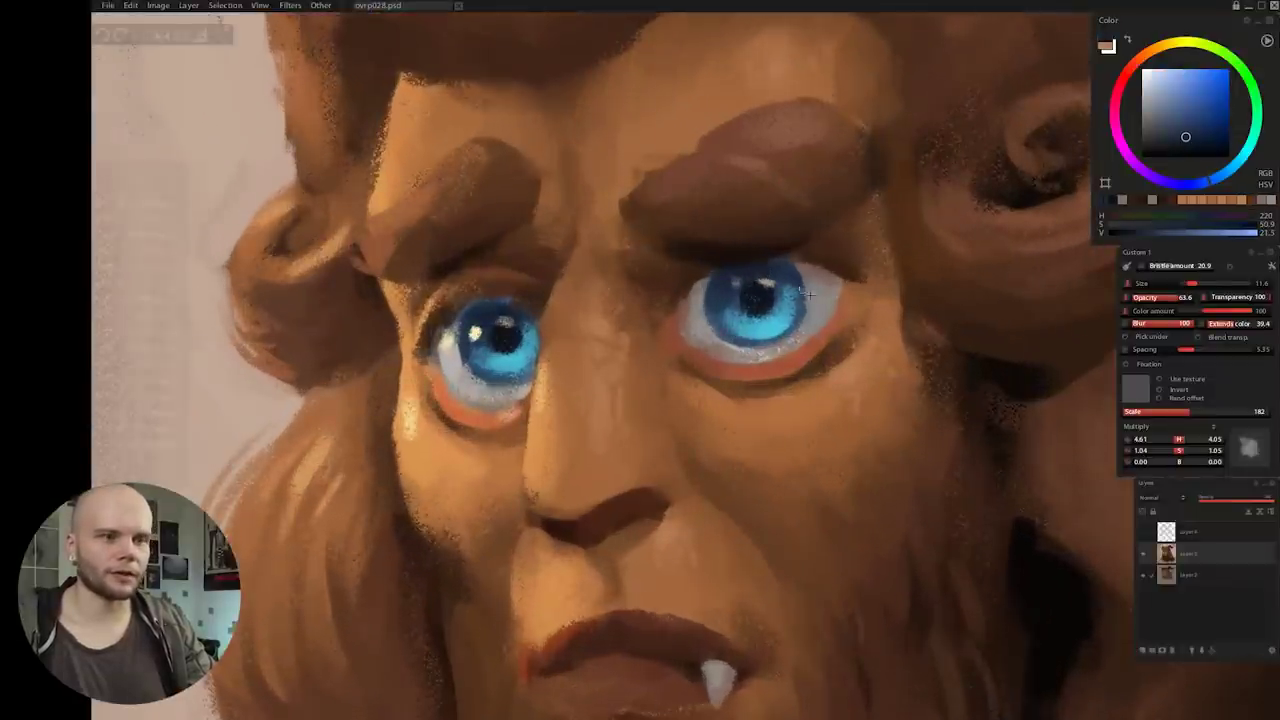
Step: Compare the whole portrait with the earlier version by repeatedly hiding and showing the painted layer
key("ctrl+0")
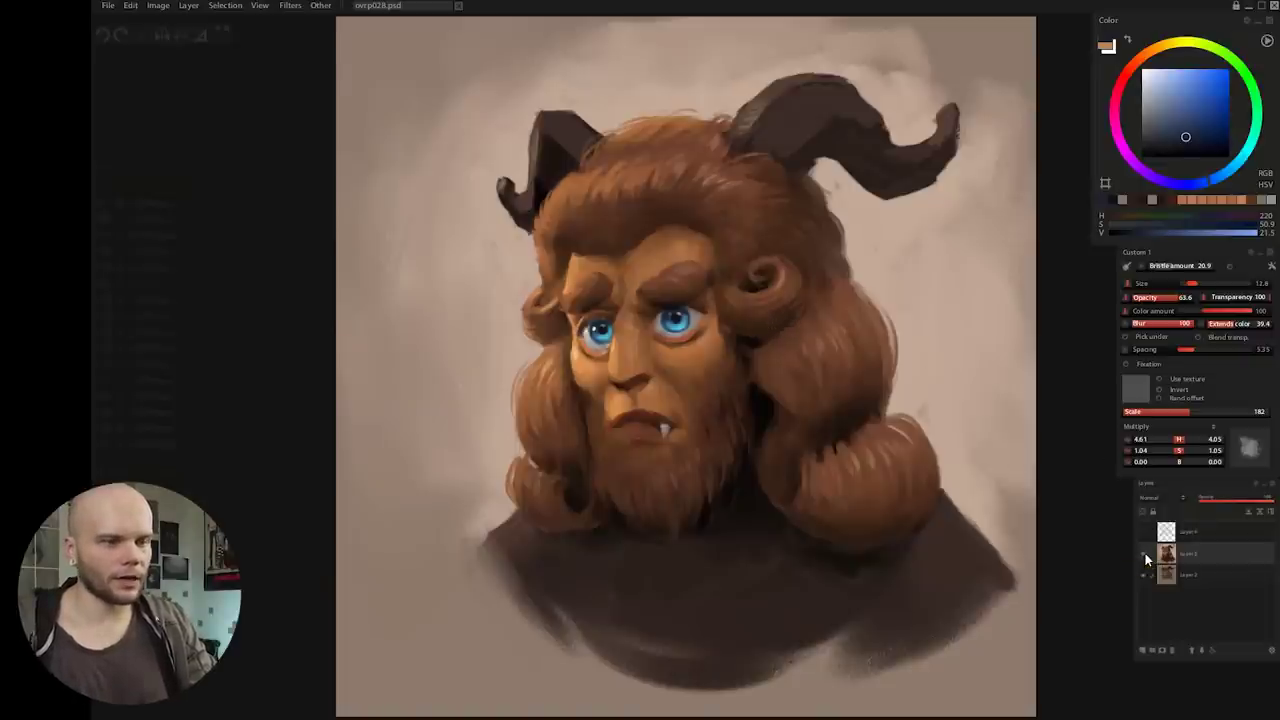
left_click(1145, 553)
left_click(1145, 554)
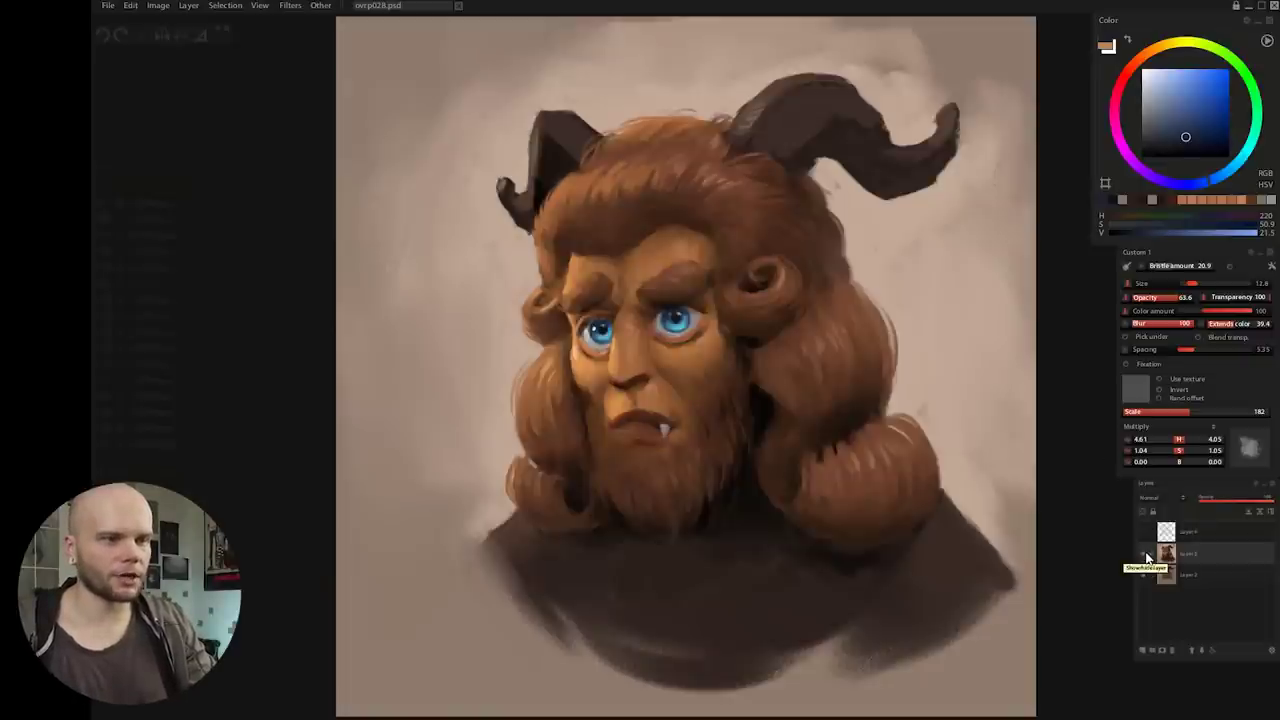
left_click(1143, 554)
left_click(1145, 554)
left_click(1145, 554)
left_click(1145, 554)
key("e")
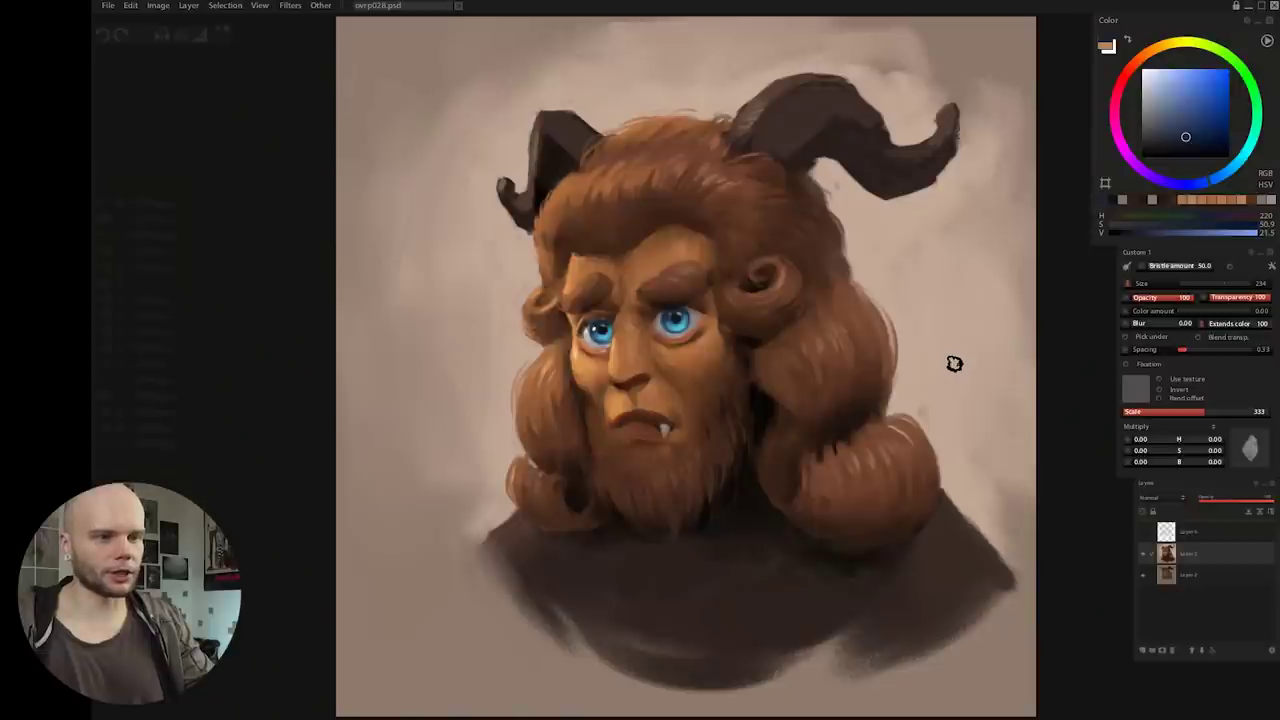
left_click_drag(759, 527, 794, 346)
key("b")
mouse_move(683, 440)
left_mouse_down()
mouse_move(749, 477)
mouse_move(571, 509)
mouse_move(449, 500)
mouse_move(512, 437)
mouse_move(660, 431)
left_mouse_up()
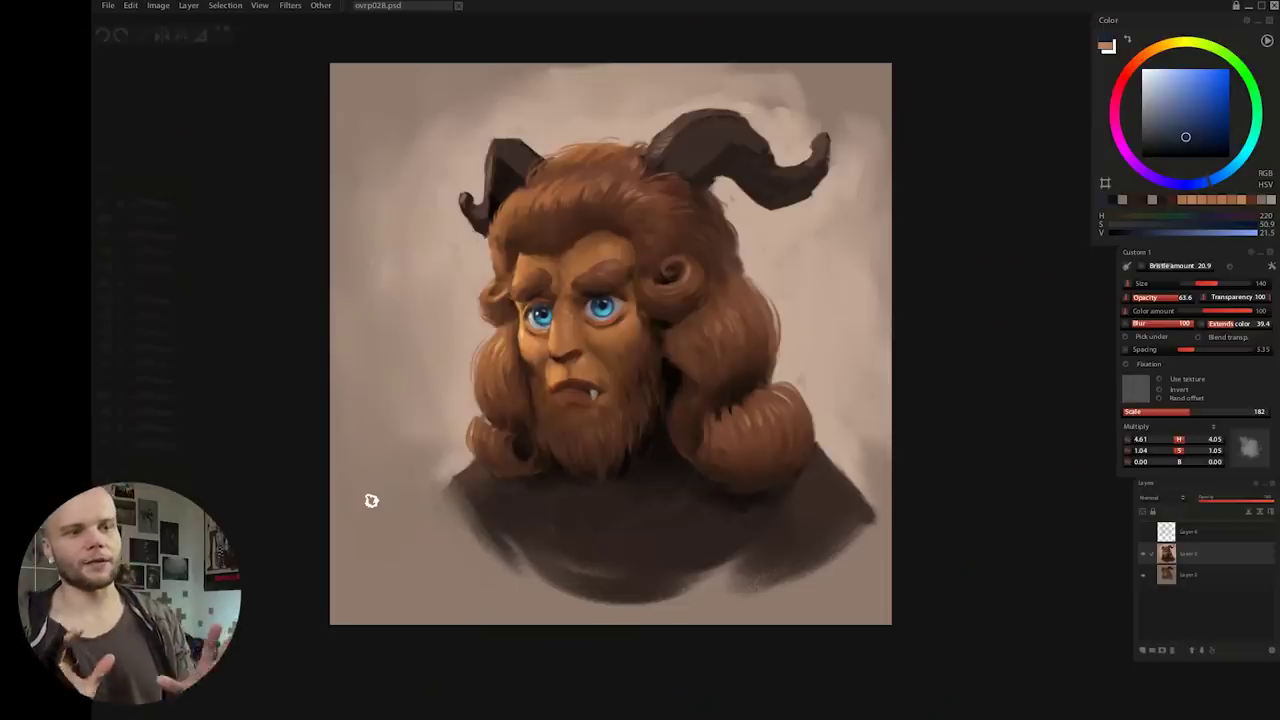
Step: Touch up the outer edge of the shoulder below the larger horn with sampled garment and backdrop tones
right_click(861, 522)
left_click_drag(866, 520, 871, 532)
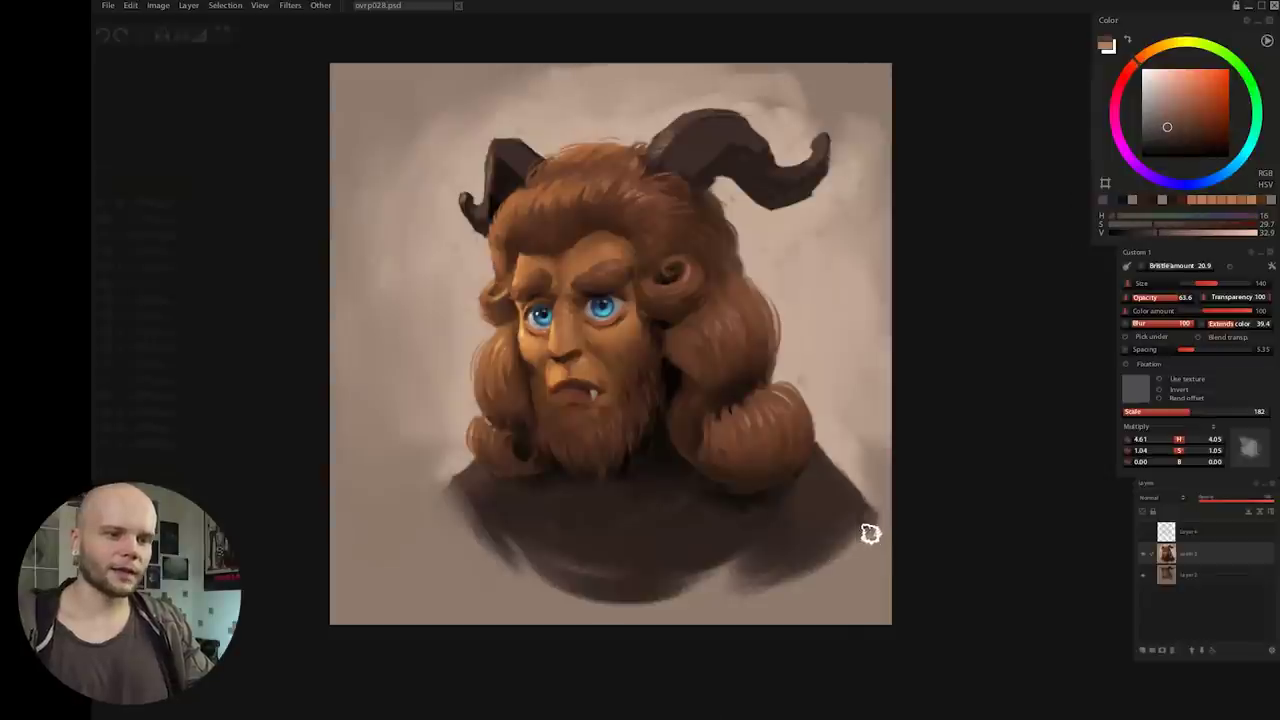
right_click(871, 532)
left_click(857, 552)
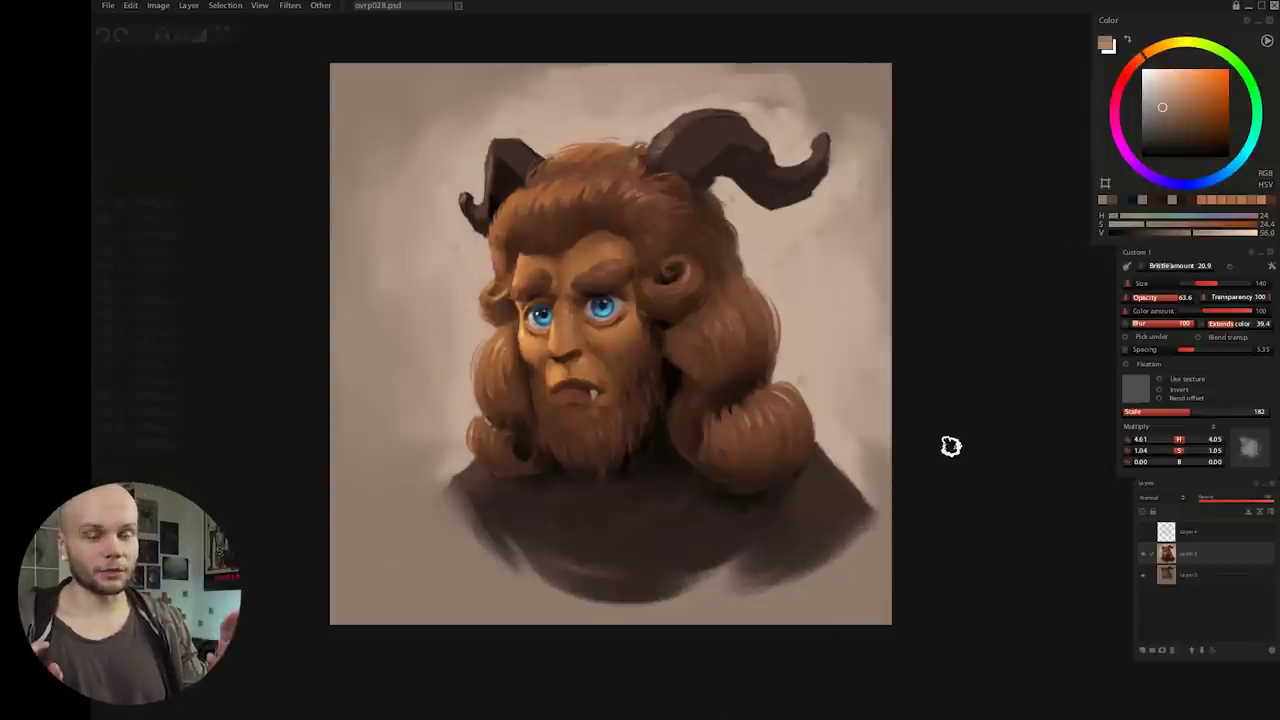